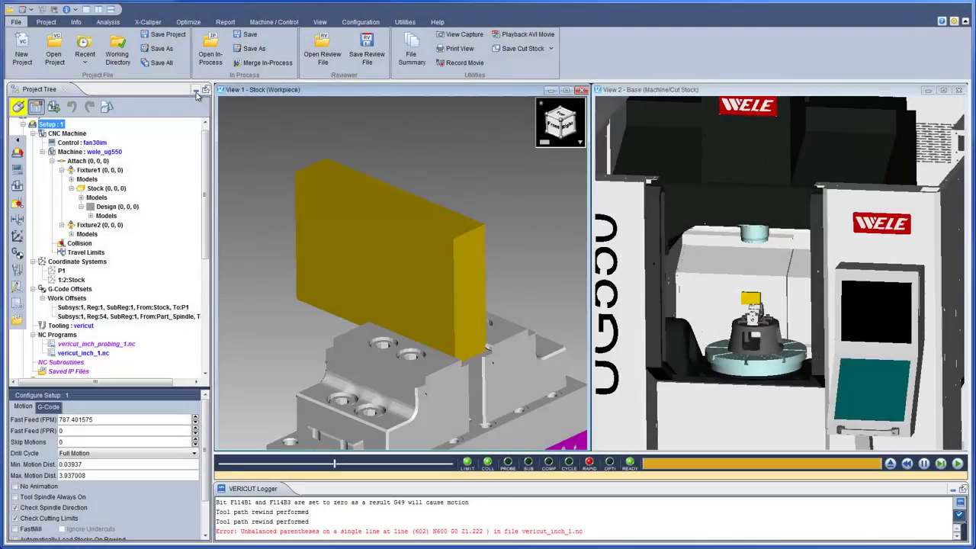
Step: Collapse the Project Tree panel and open the NC Program G-code listing from the Info tab
click(195, 90)
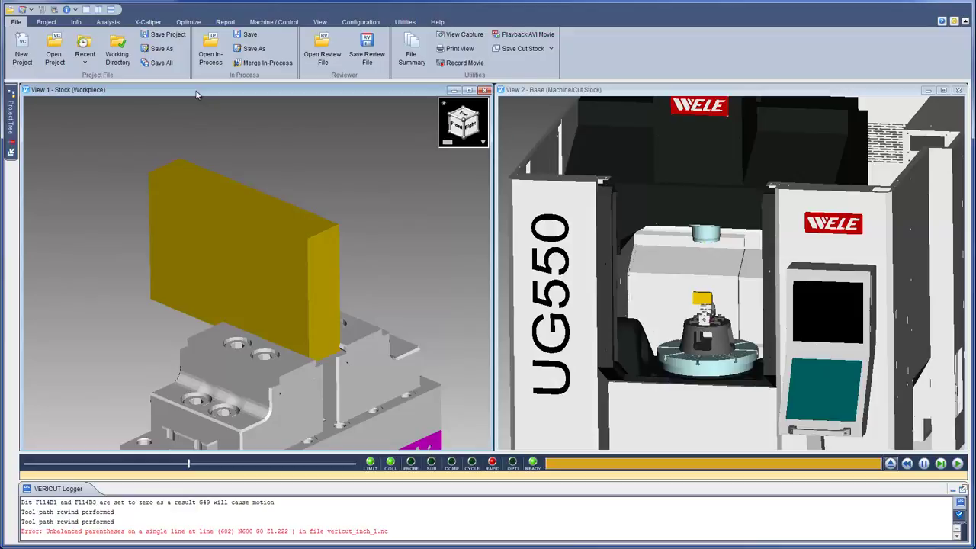
click(77, 23)
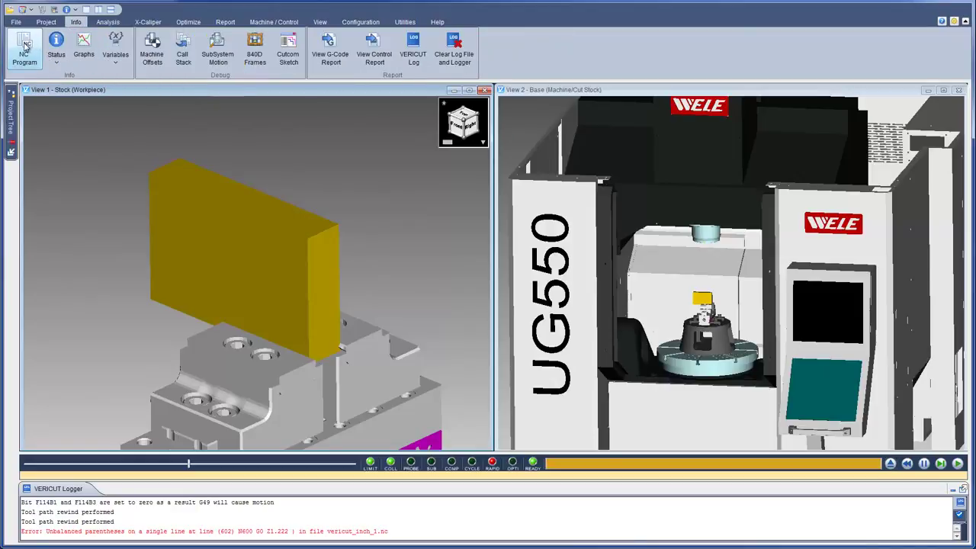
click(25, 48)
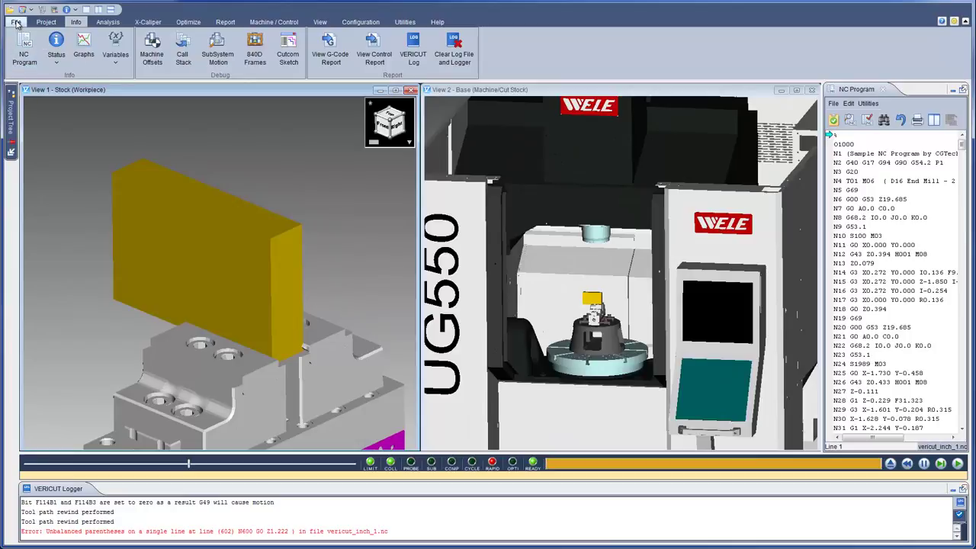
Step: Browse the File, Project and Info ribbon tabs, ending back on File
click(16, 23)
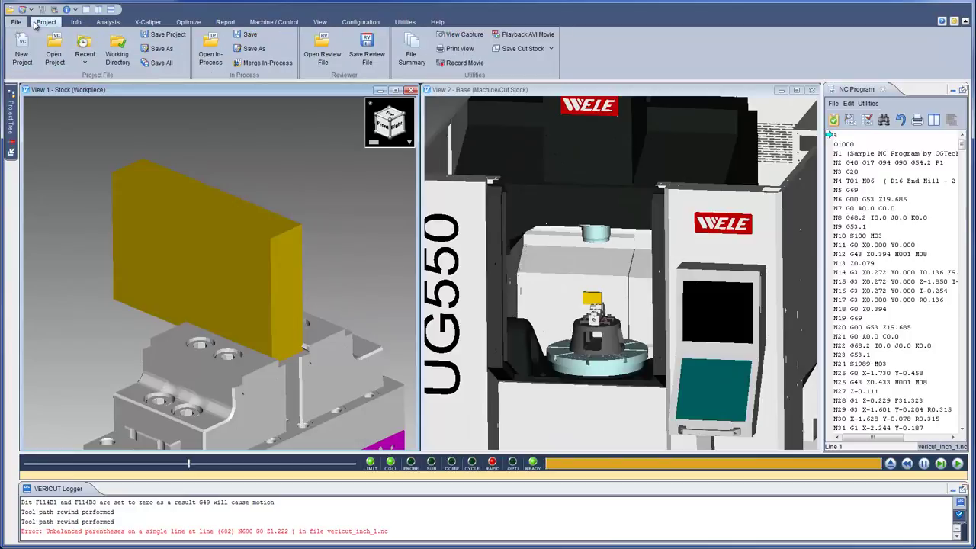
click(36, 25)
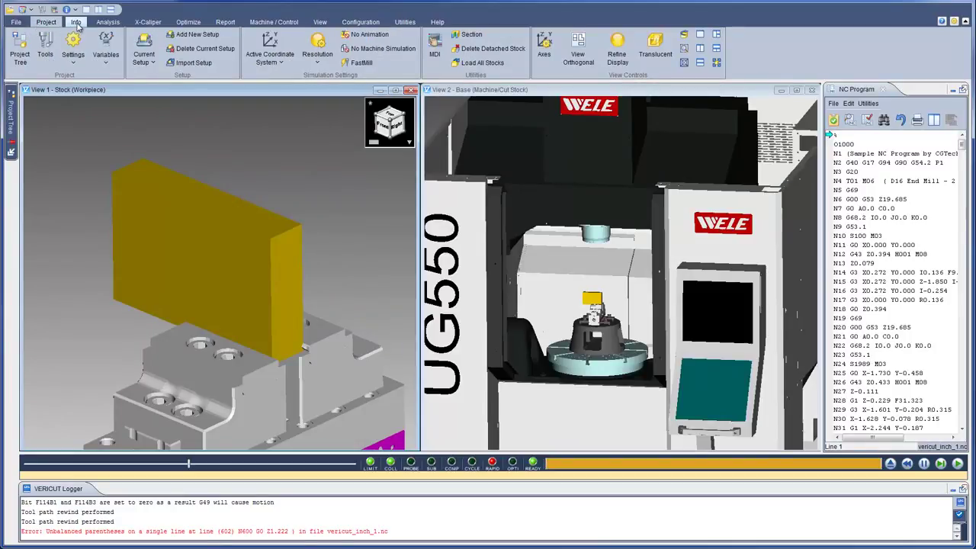
click(77, 24)
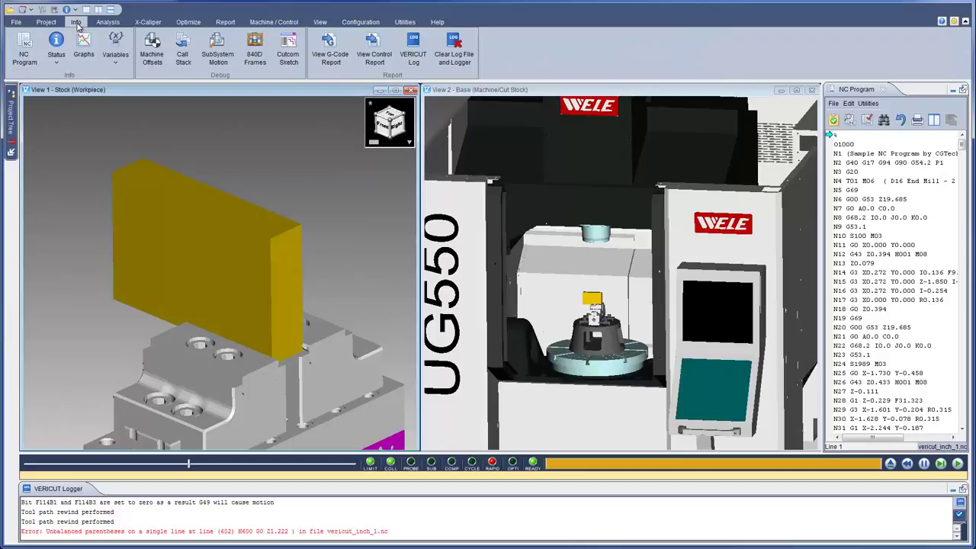
click(15, 21)
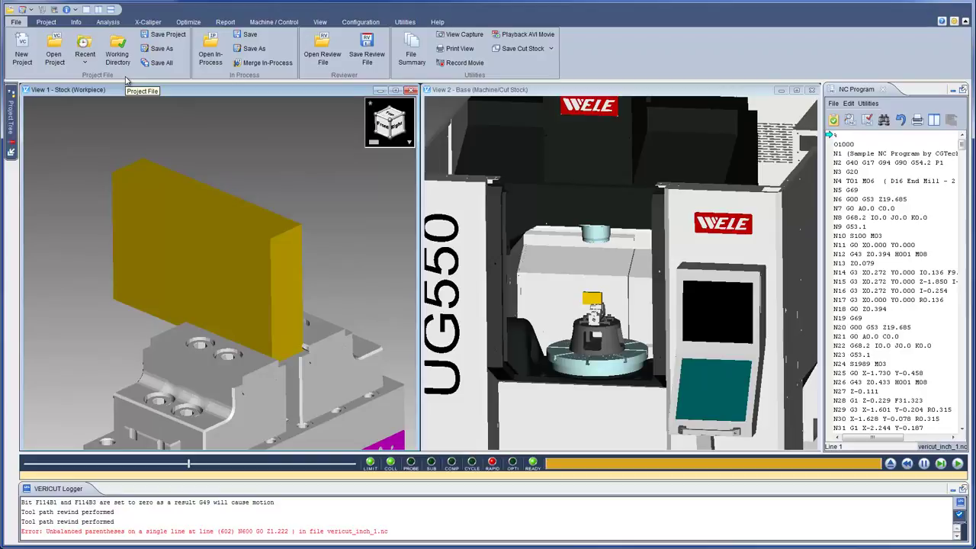
Step: Add Favorites to the Project File group after Working Directory and make Save Project Large/Text
click(942, 21)
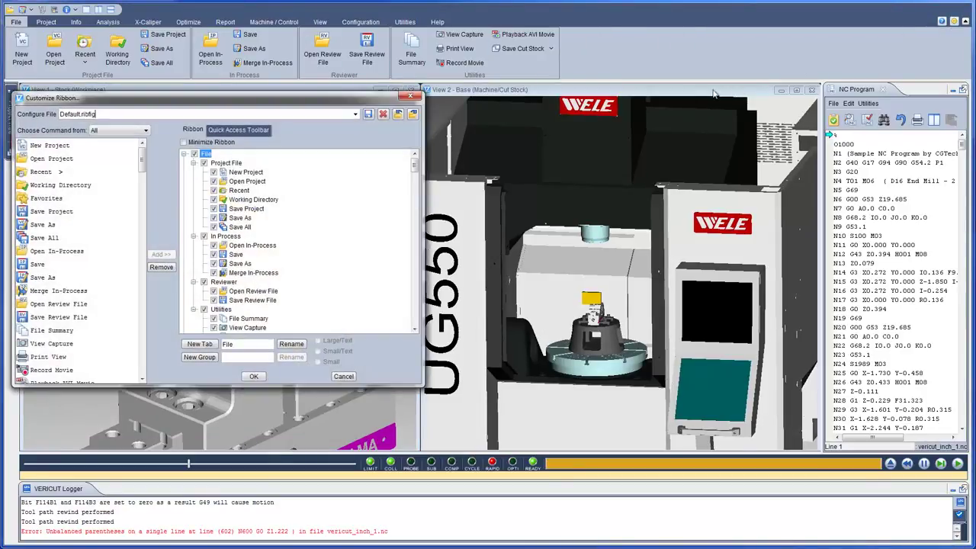
click(233, 166)
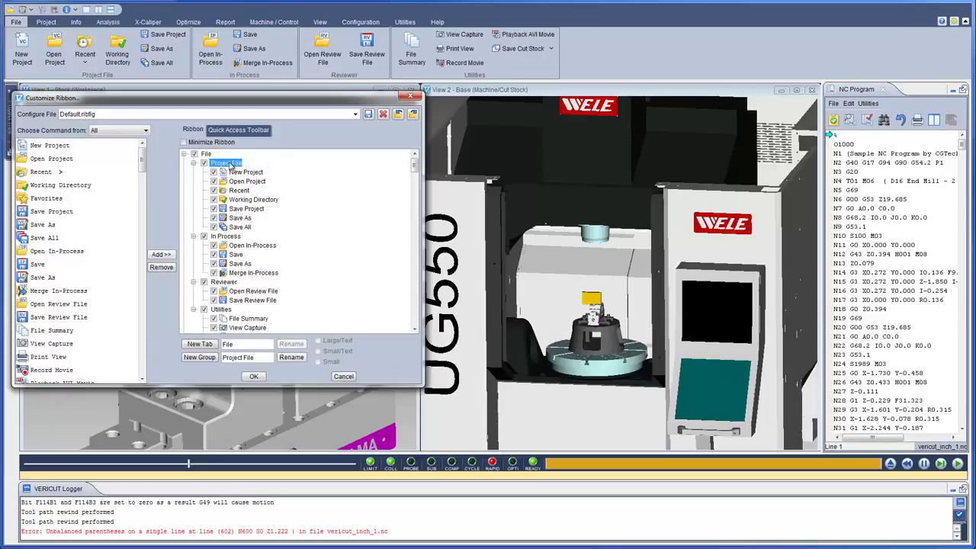
click(64, 200)
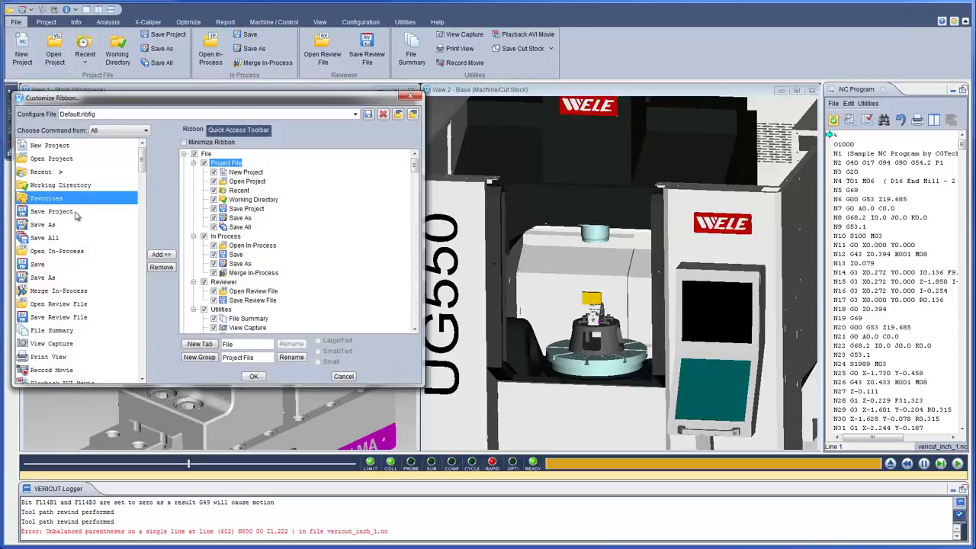
click(160, 255)
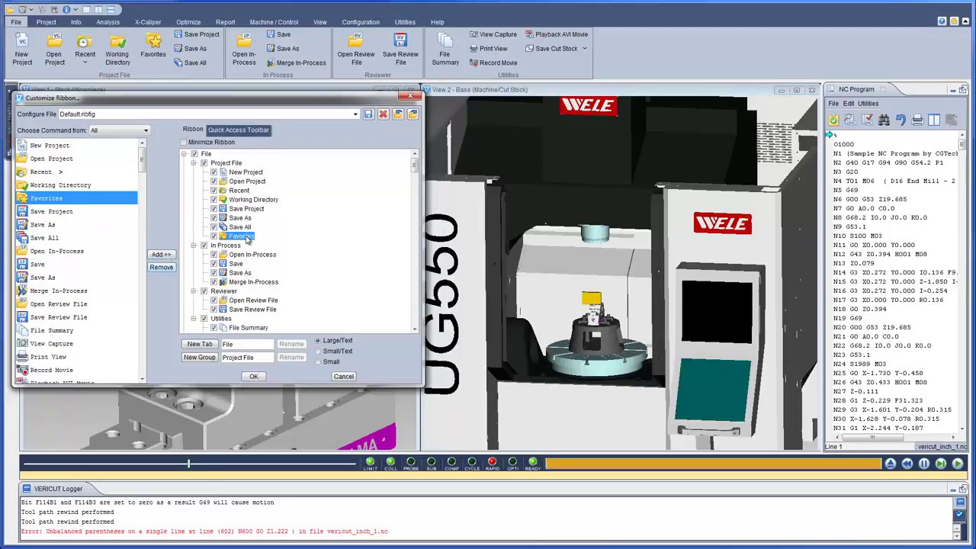
mouse_move(241, 236)
mouse_down()
mouse_move(252, 185)
mouse_move(244, 223)
mouse_up()
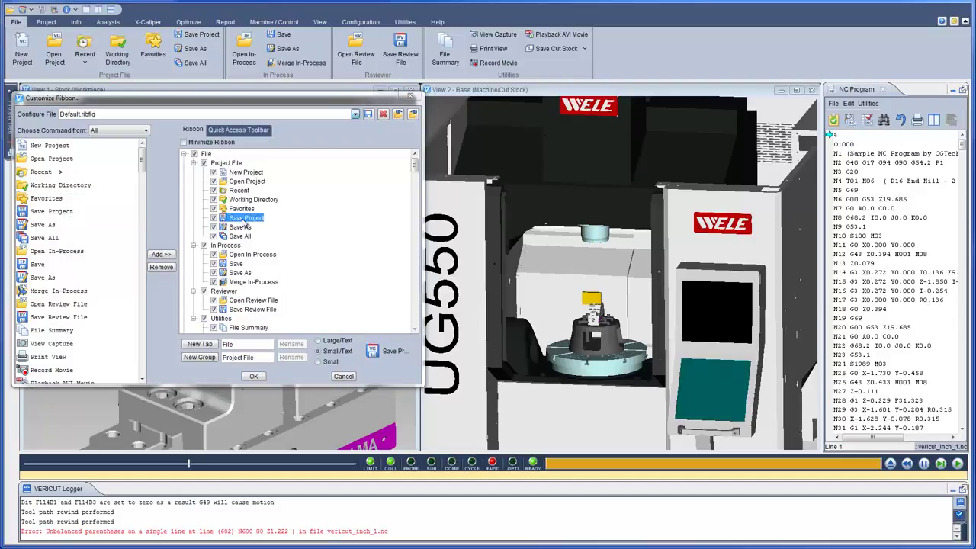
click(320, 341)
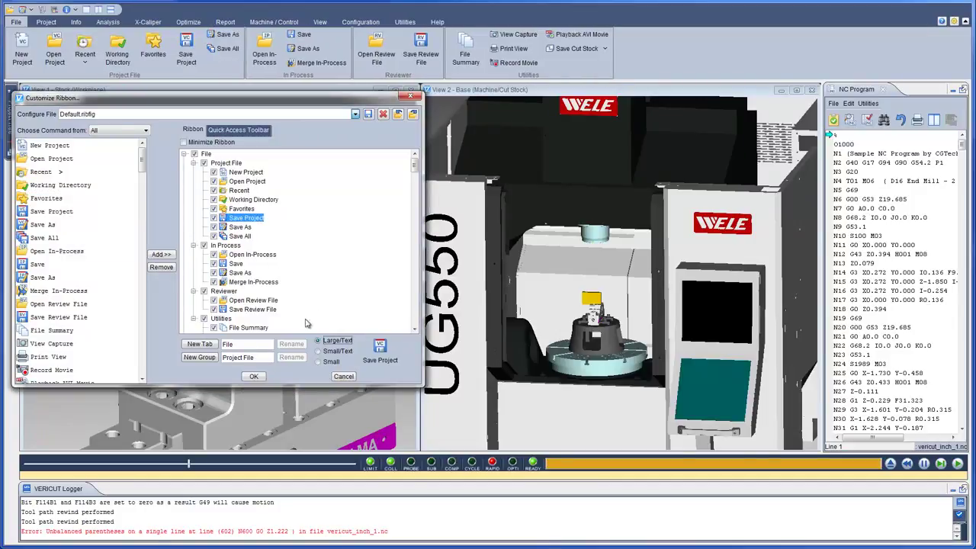
Step: Save the layout as My_ribbon, try VERICUT_CLASSIC and switch back, apply, and collapse the ribbon
click(80, 113)
key(BackSpace)
key(BackSpace)
key(BackSpace)
key(BackSpace)
key(BackSpace)
key(BackSpace)
key(BackSpace)
text(My_ribbon)
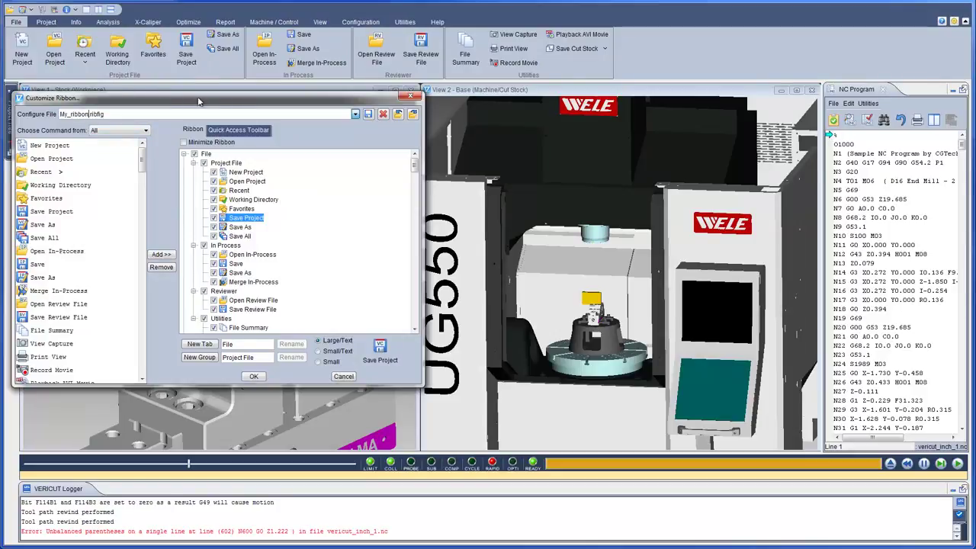
click(355, 113)
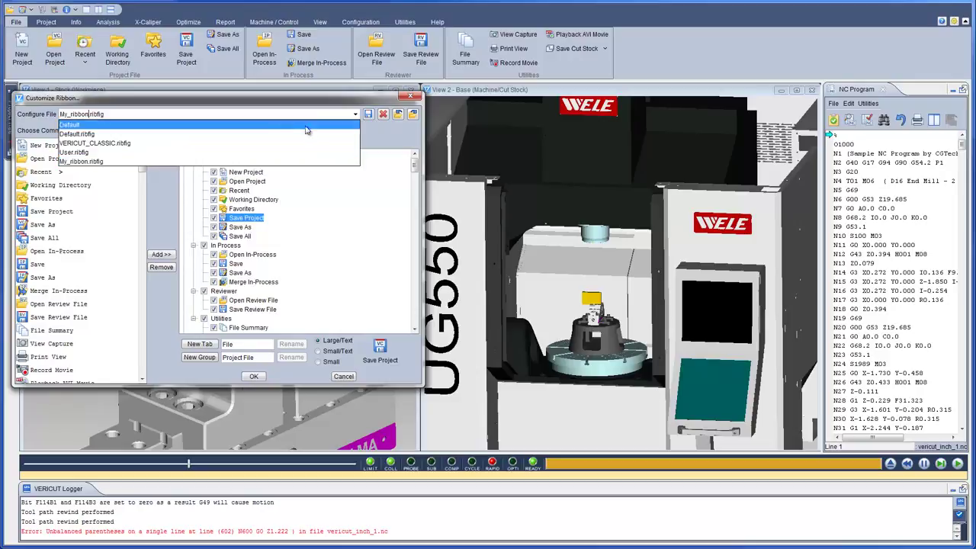
click(249, 144)
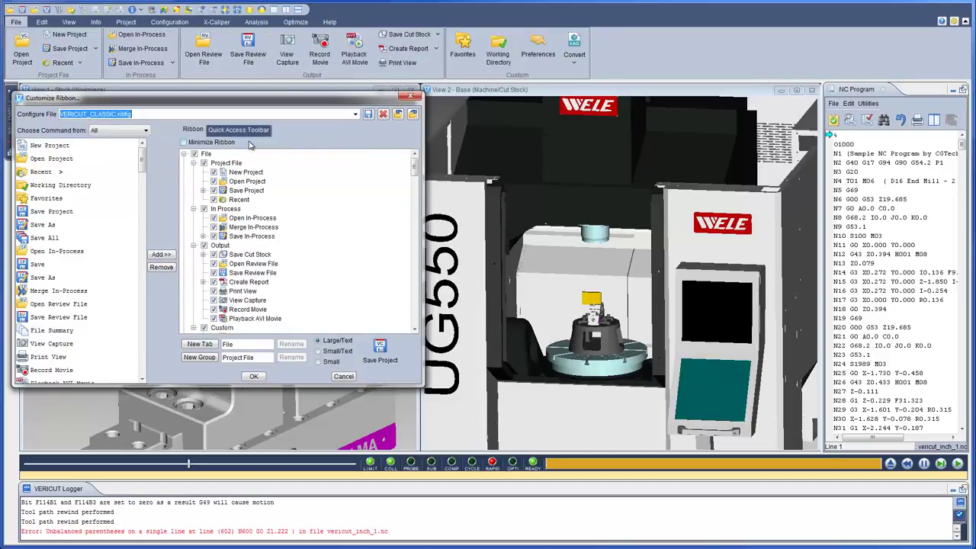
click(355, 115)
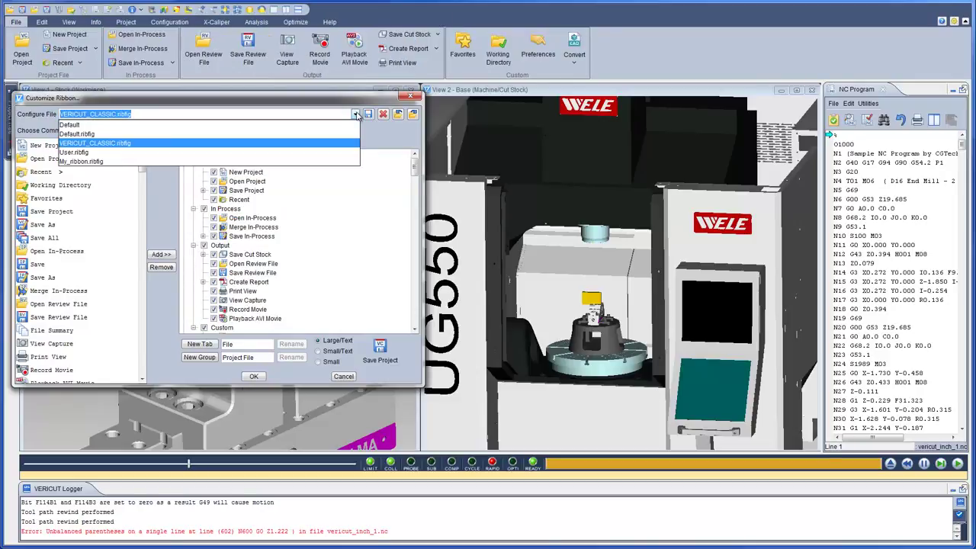
click(334, 161)
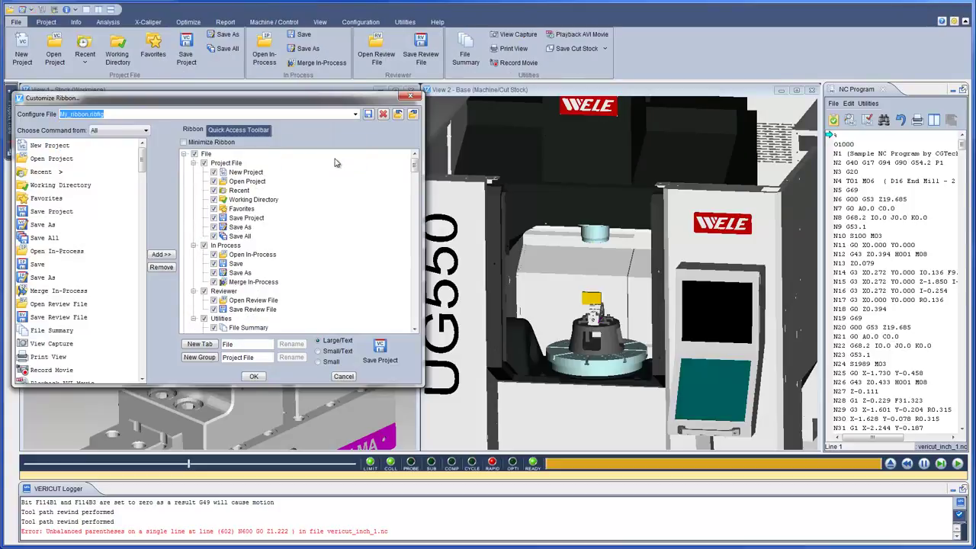
click(255, 376)
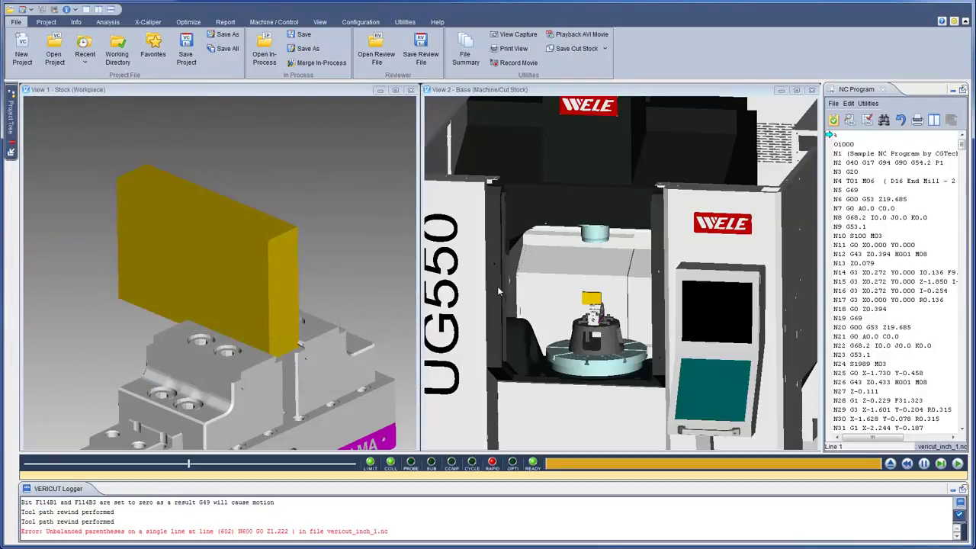
click(965, 21)
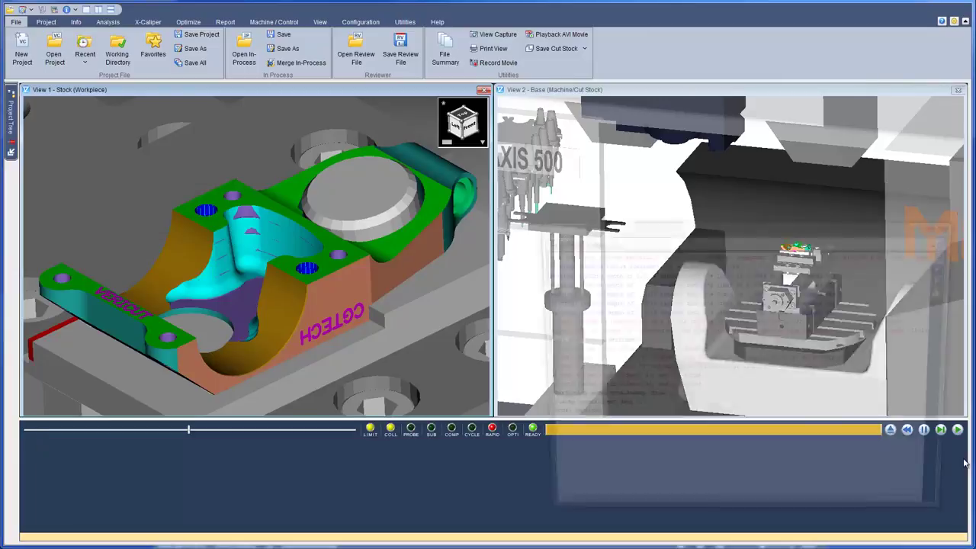
Step: Undock the VERICUT Logger into a floating window over the machine view
click(963, 459)
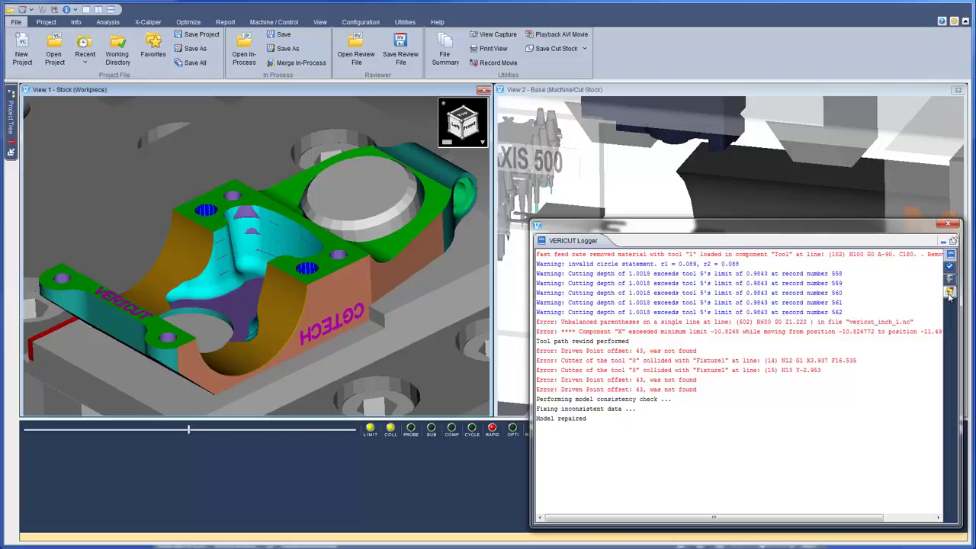
Step: Show the Logger as a categorized tree, briefly hiding then restoring limit errors and info messages
right_click(881, 288)
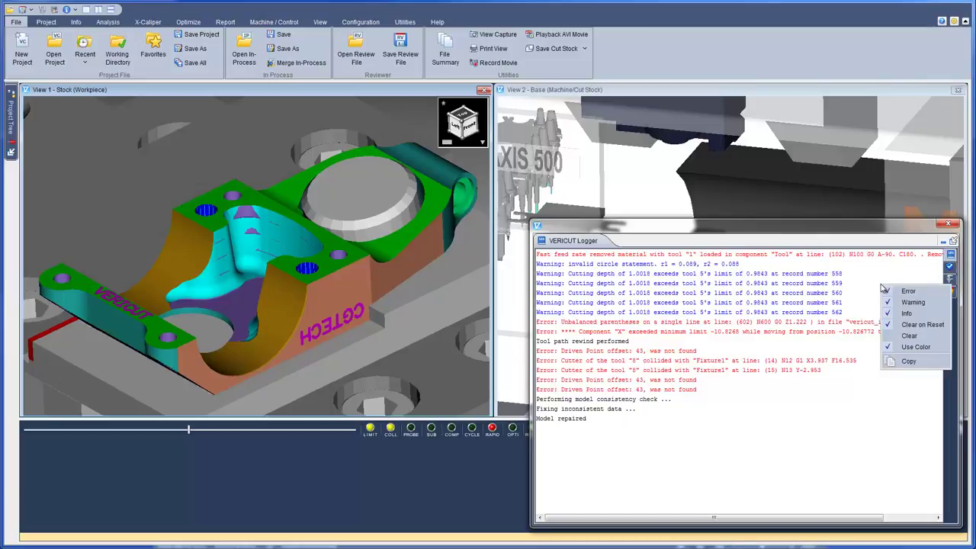
click(872, 355)
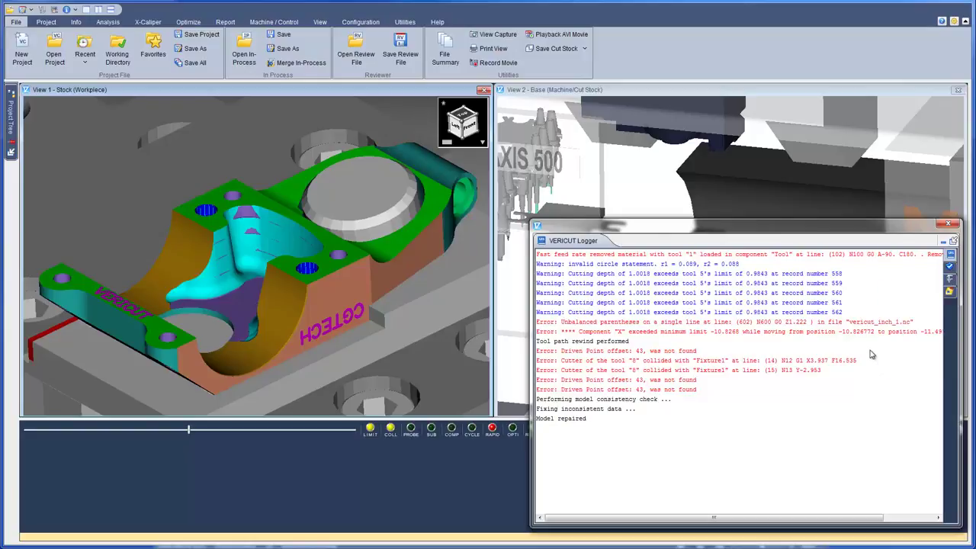
click(950, 267)
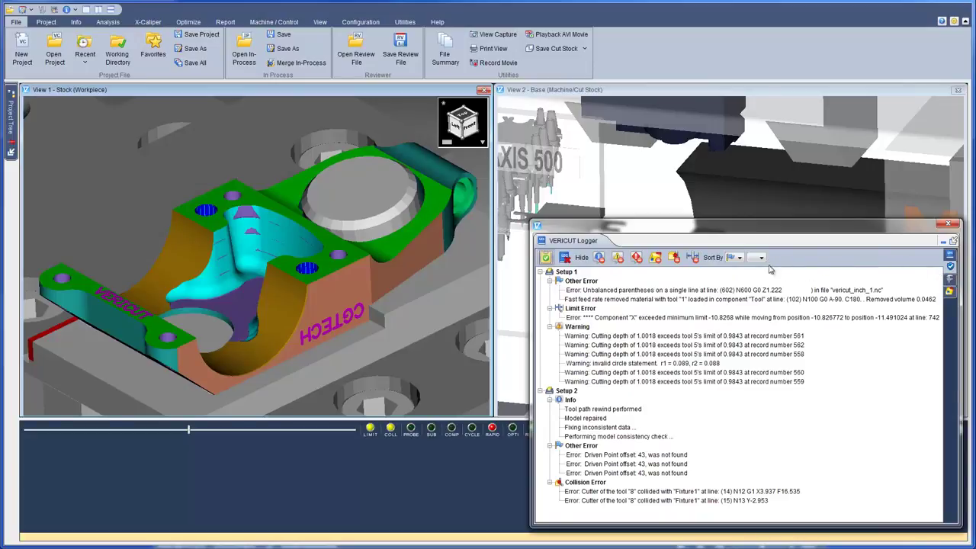
click(693, 259)
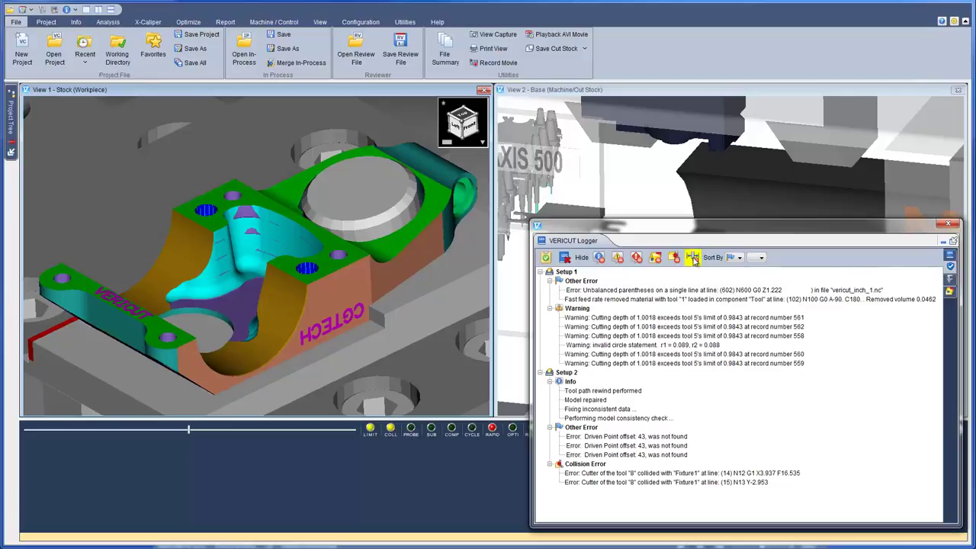
click(599, 258)
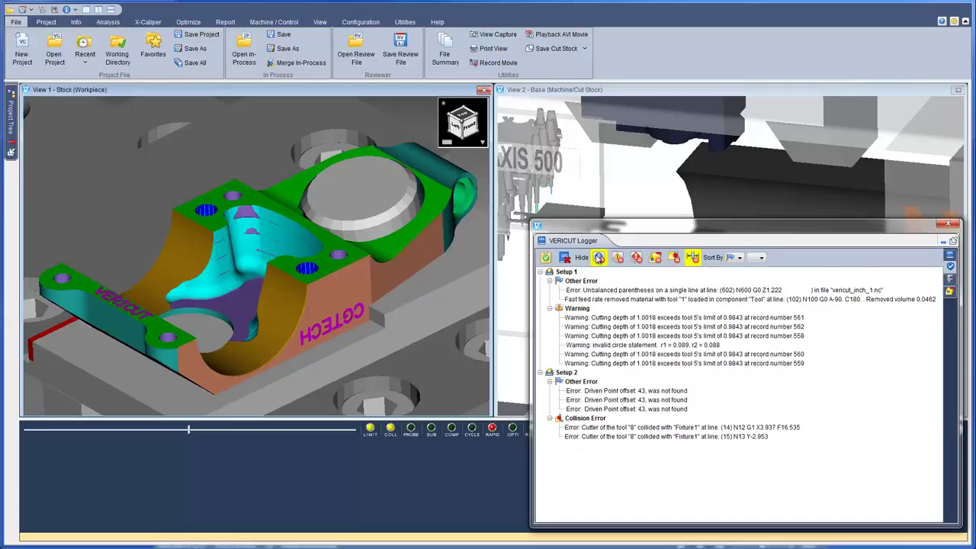
click(599, 258)
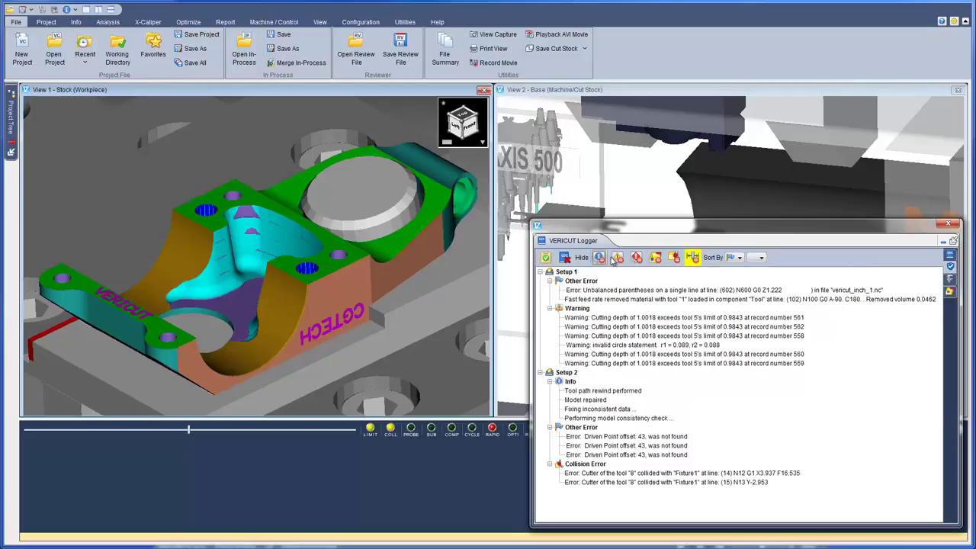
click(694, 259)
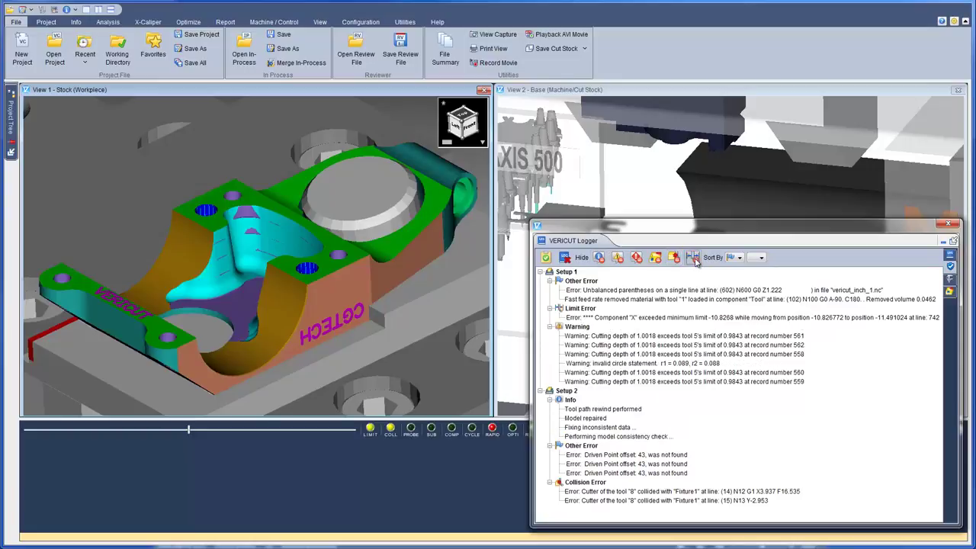
Step: Sort Logger messages by tool, then by message type, and bring up the X-Caliper tools
click(738, 259)
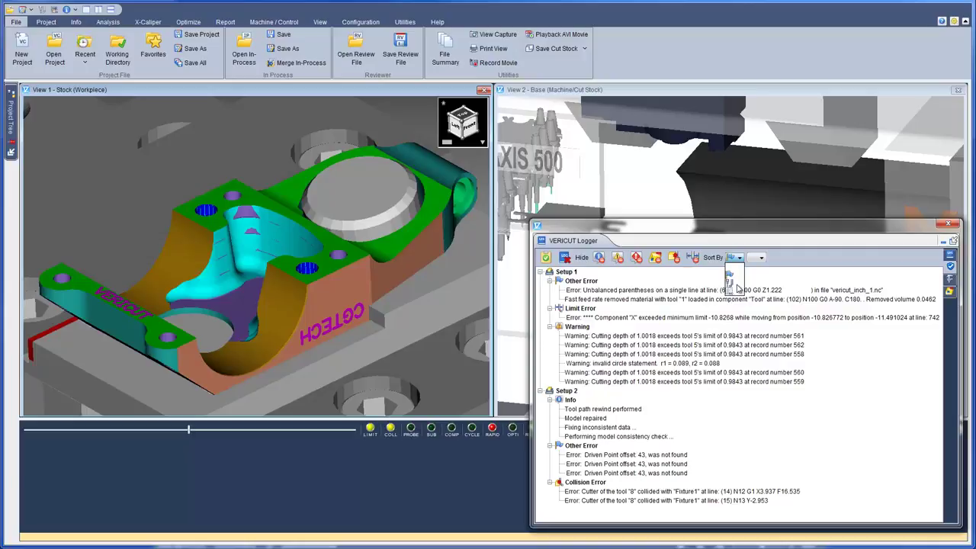
click(732, 284)
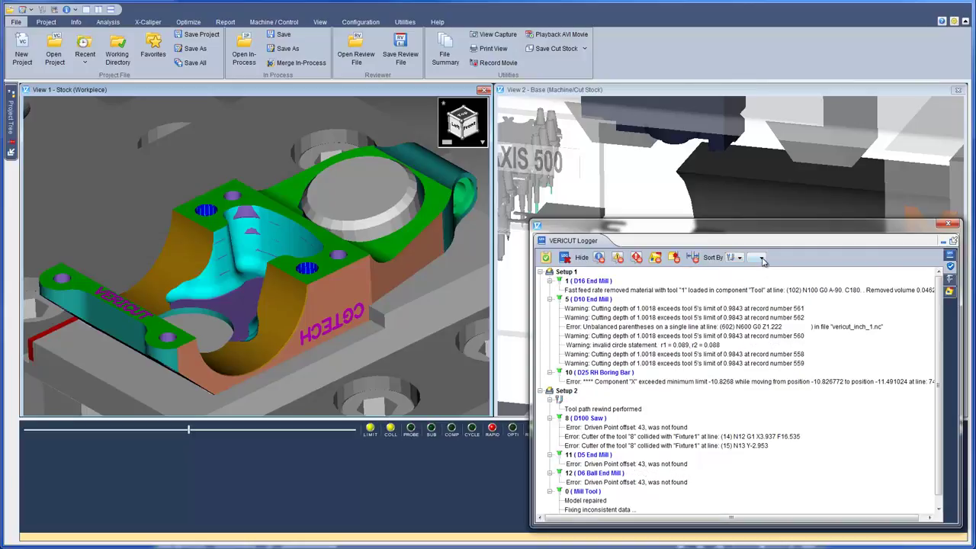
click(763, 260)
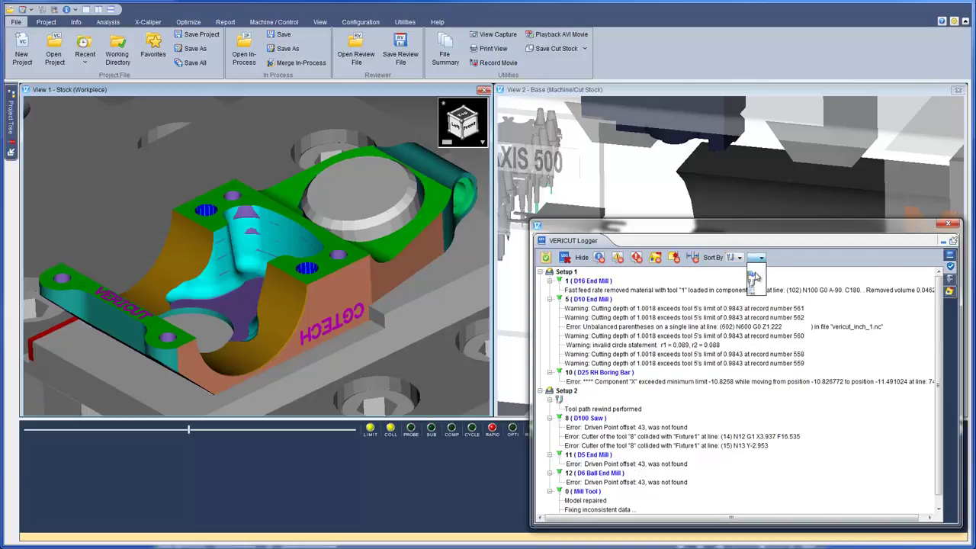
click(754, 279)
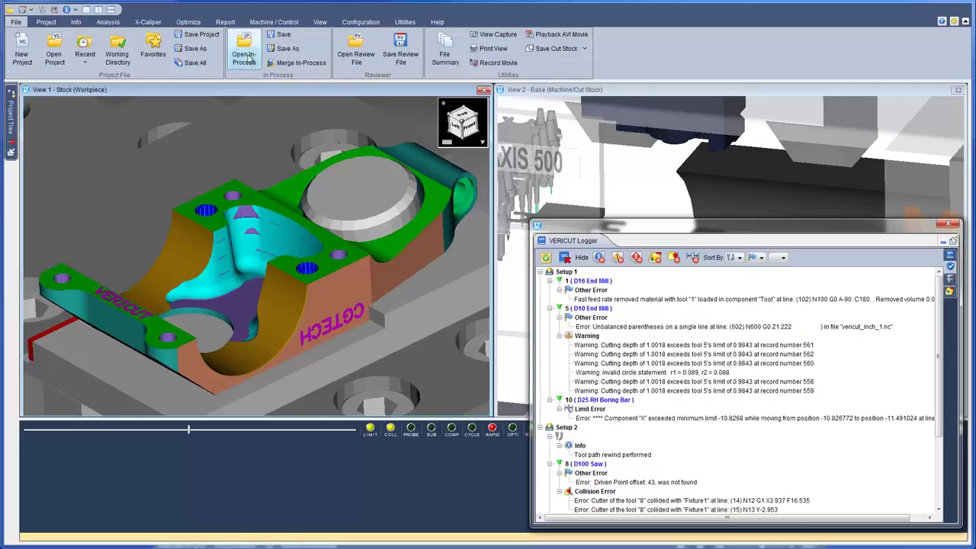
click(153, 23)
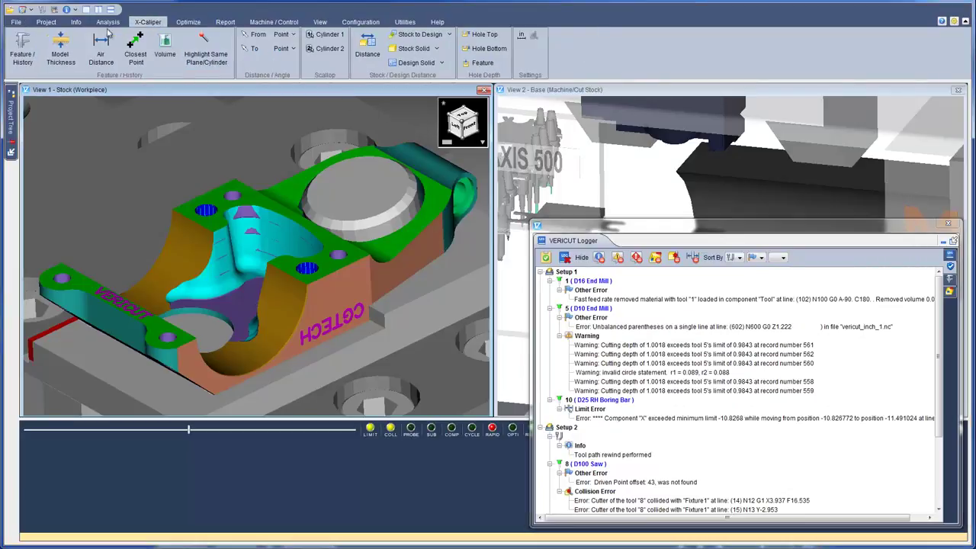
Step: Identify a hole as a 0.1575-diameter cylinder, then run an AUTO-DIFF stock-to-design Compare
click(23, 50)
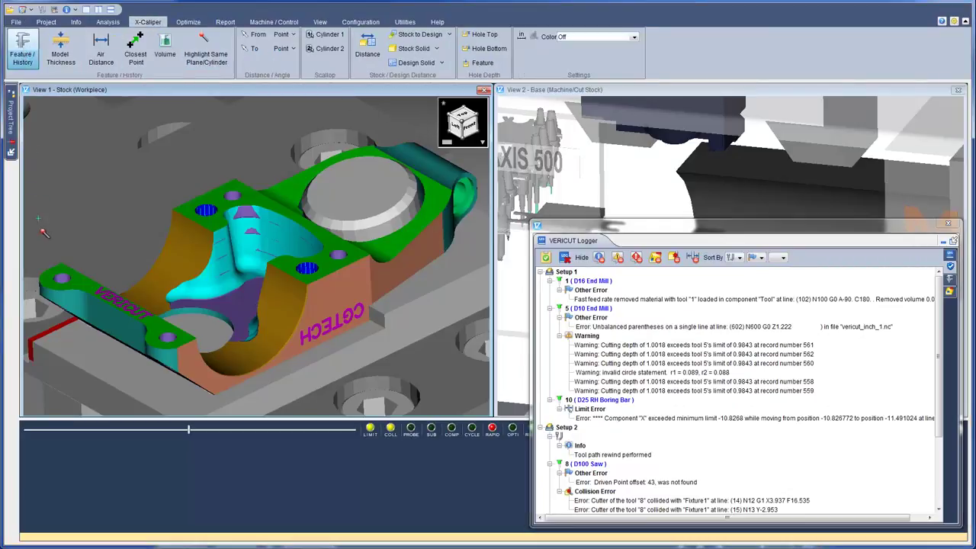
click(64, 283)
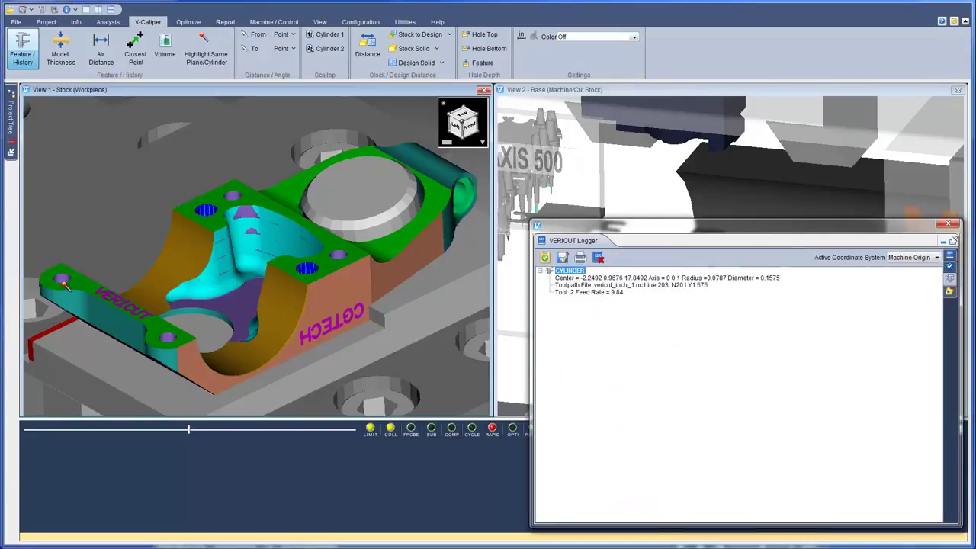
click(23, 51)
click(107, 21)
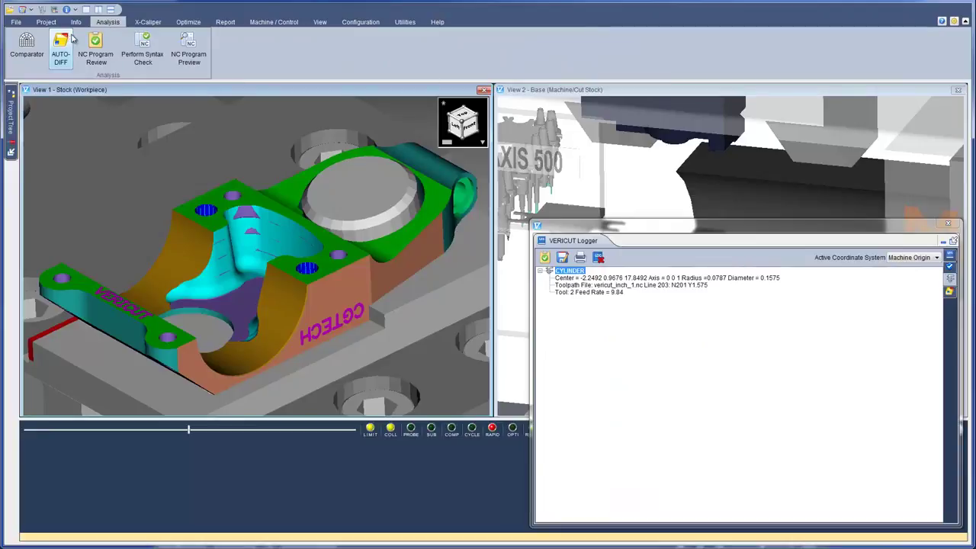
click(63, 46)
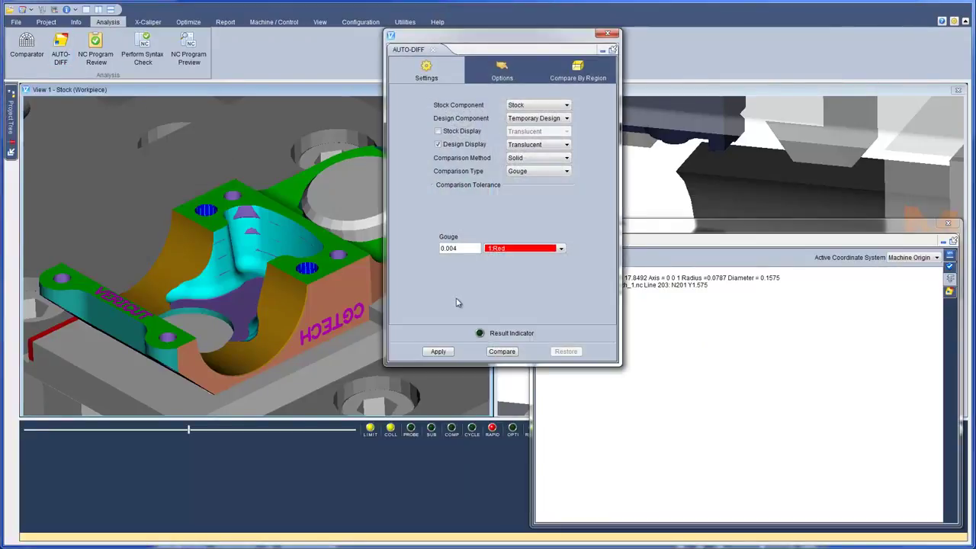
click(499, 351)
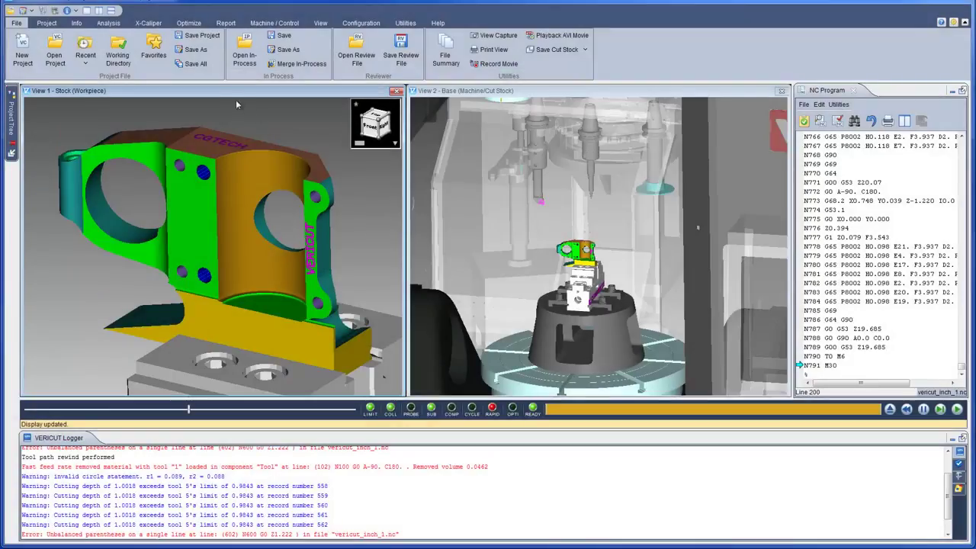
Step: Measure the green wall's model thickness with X-Caliper, logging 0.672
click(149, 23)
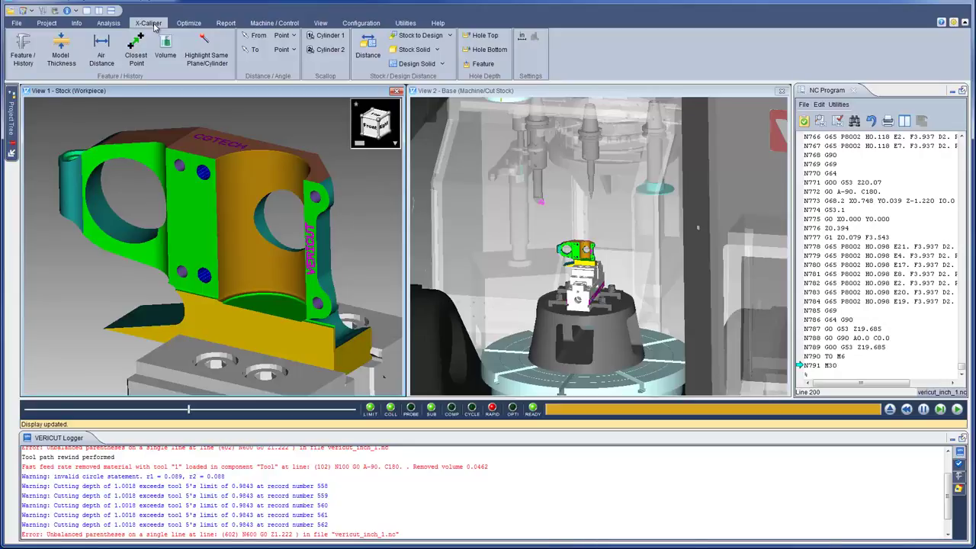
click(61, 47)
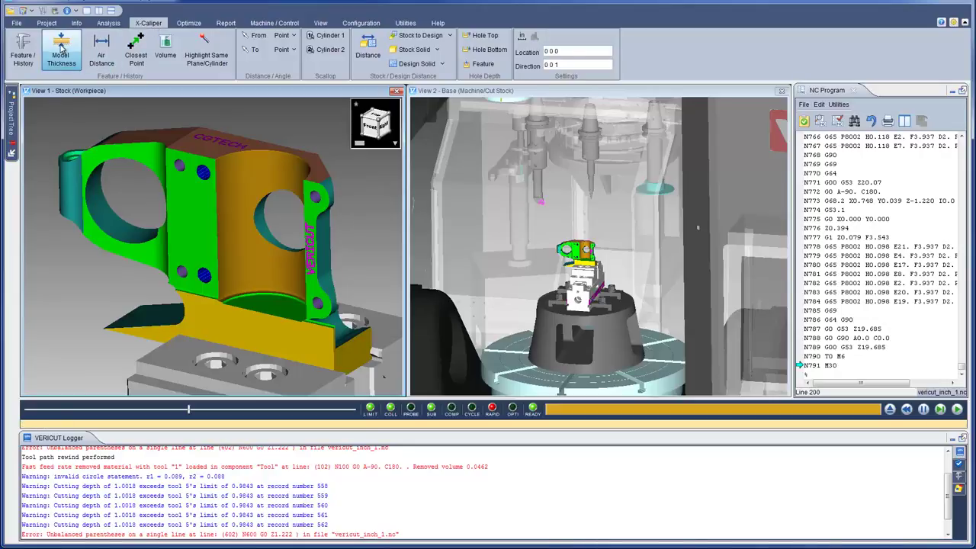
click(194, 222)
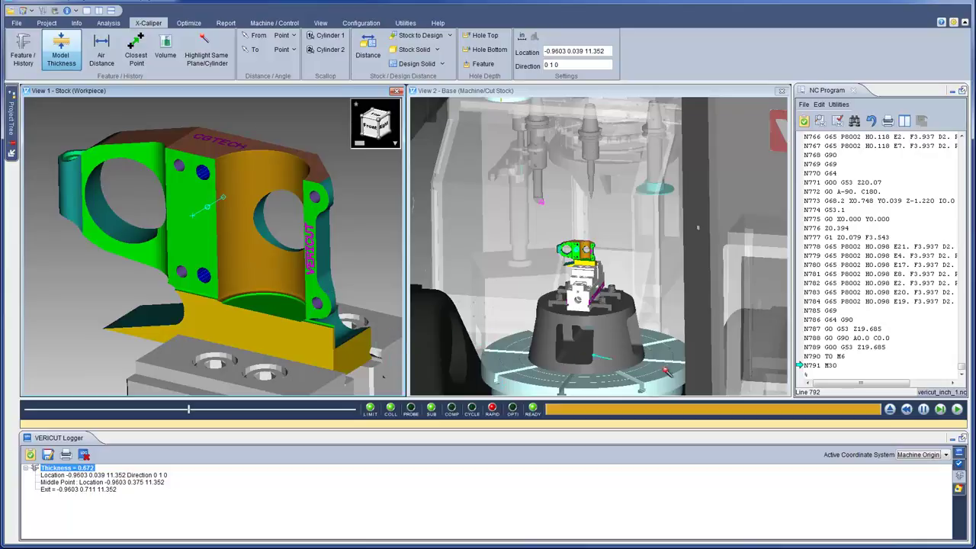
click(946, 455)
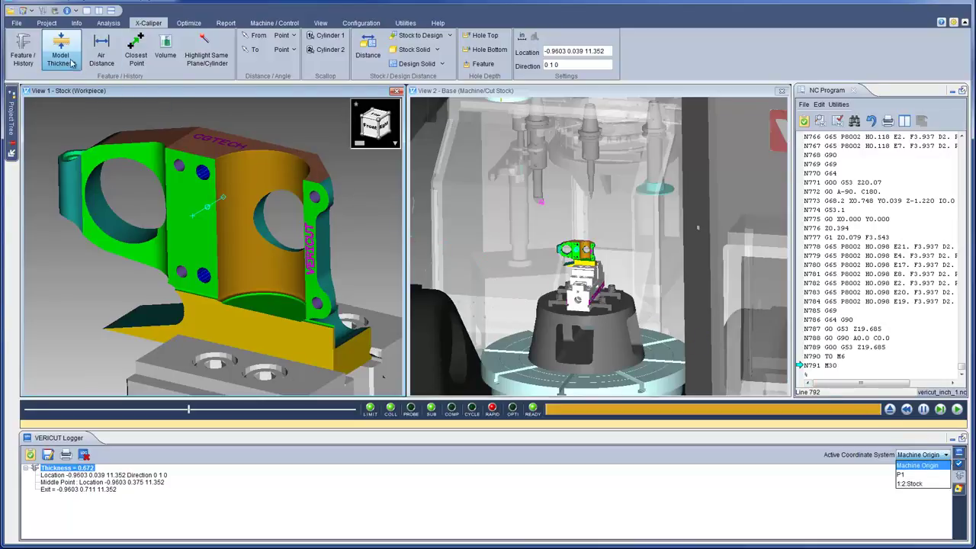
click(20, 49)
Step: Identify a drilled hole traced to line N198 and make N198 the current simulation position
click(20, 49)
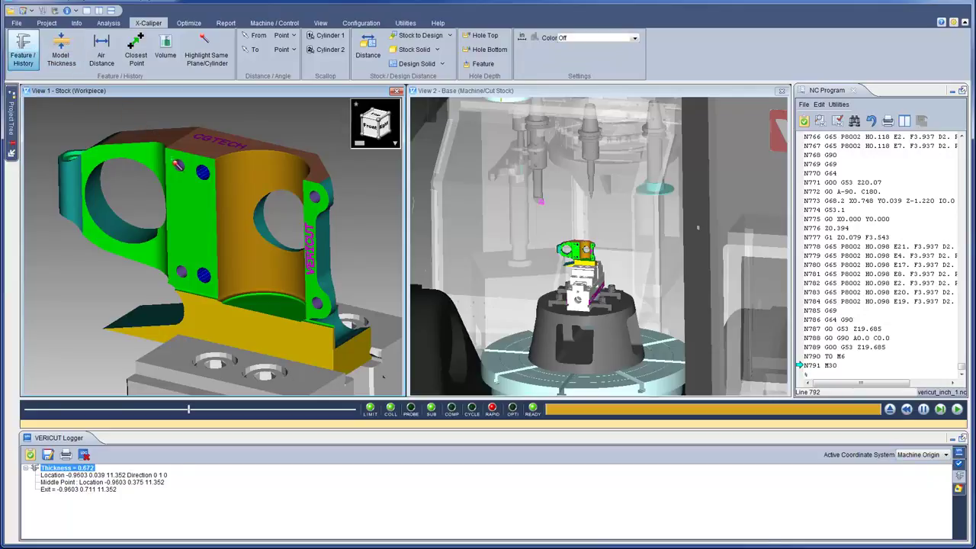
click(181, 169)
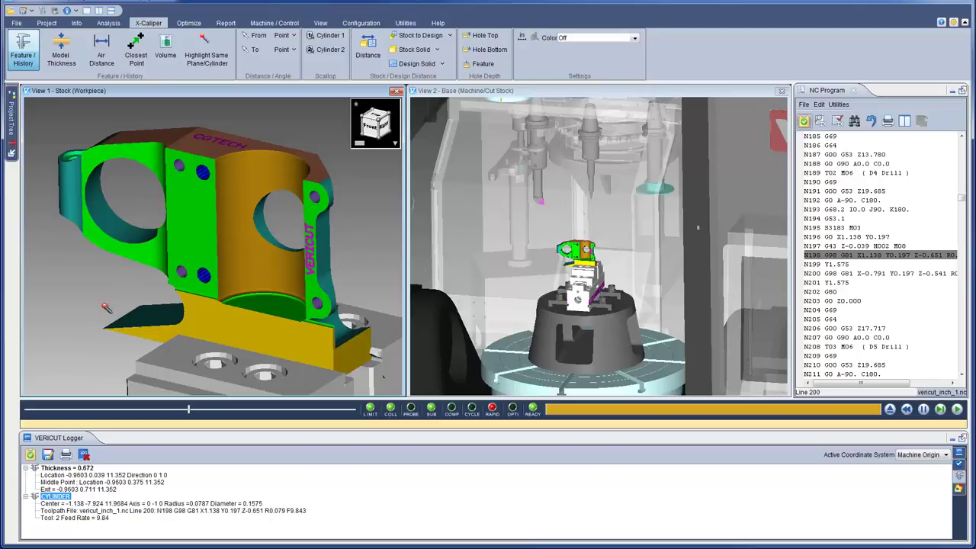
click(30, 455)
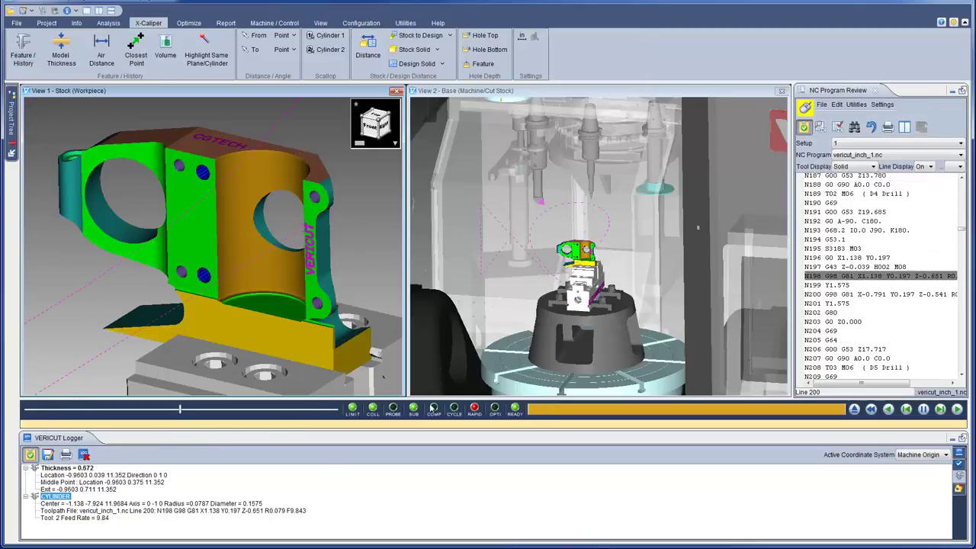
right_click(837, 280)
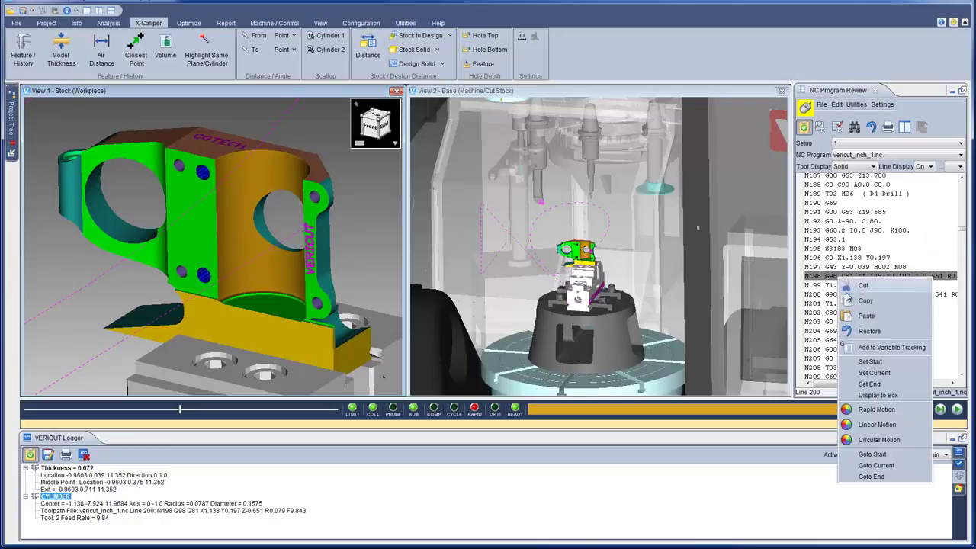
click(879, 372)
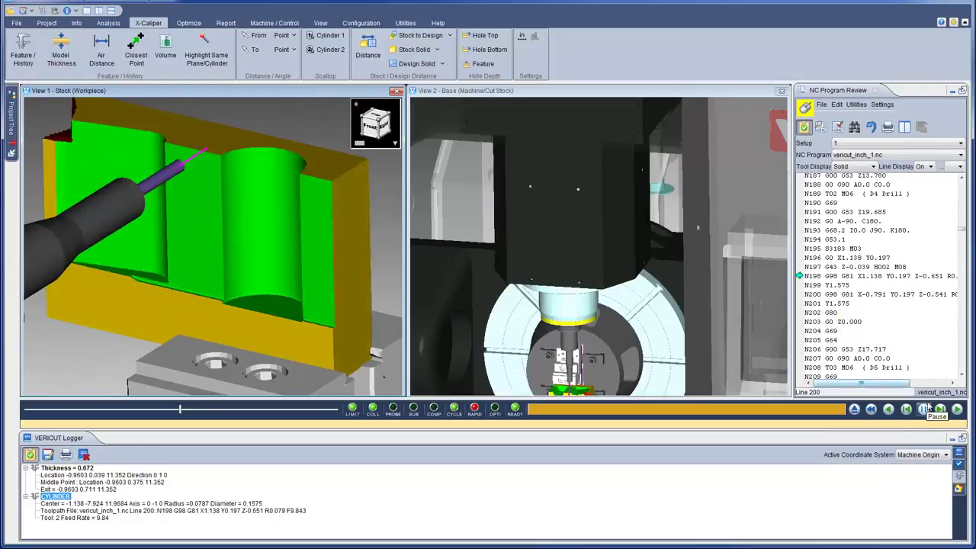
Step: Step the simulation through lines 202 and 203, then restore the finished cut part
click(940, 411)
click(940, 411)
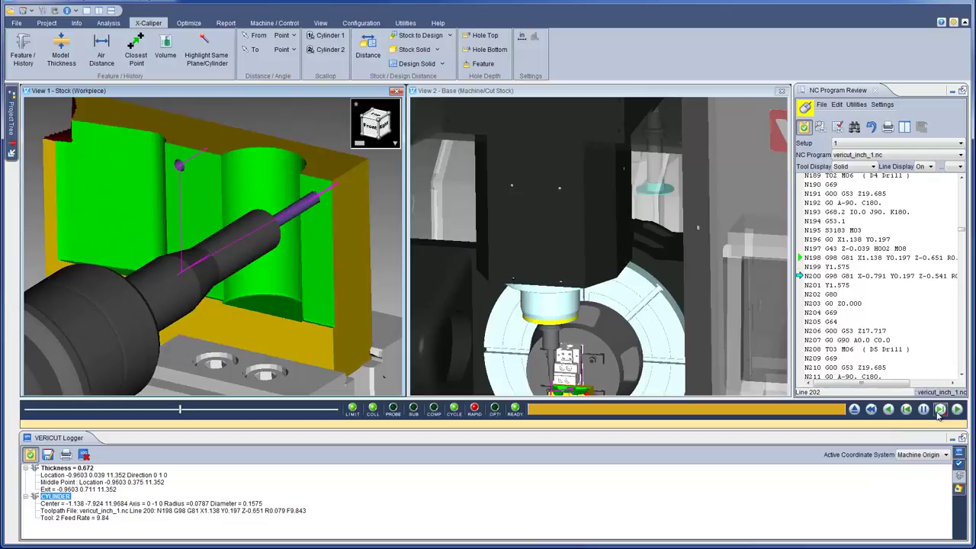
click(939, 410)
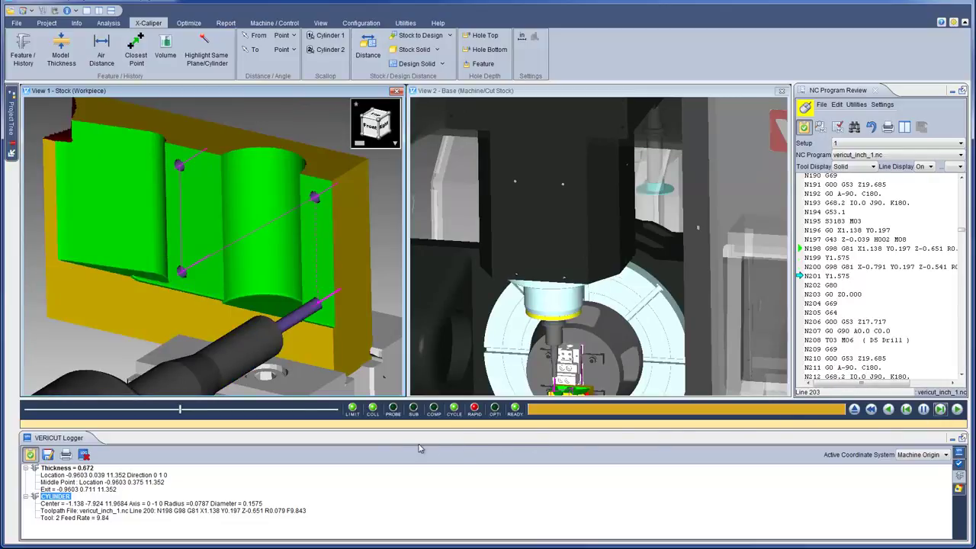
click(31, 455)
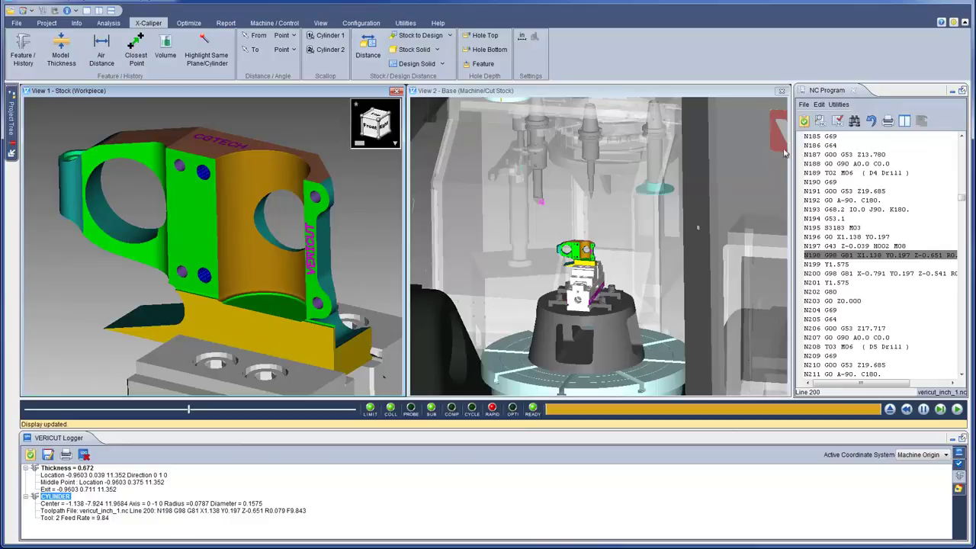
click(953, 24)
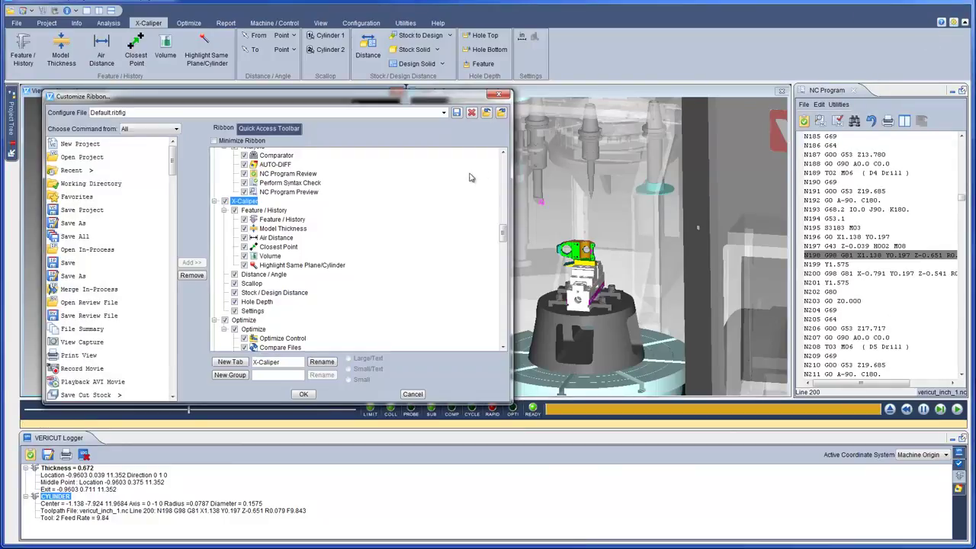
Step: Move Air Distance ahead of Model Thickness and remove Closest Point, Volume, Highlight Same Plane/Cylinder and Scallop
click(276, 239)
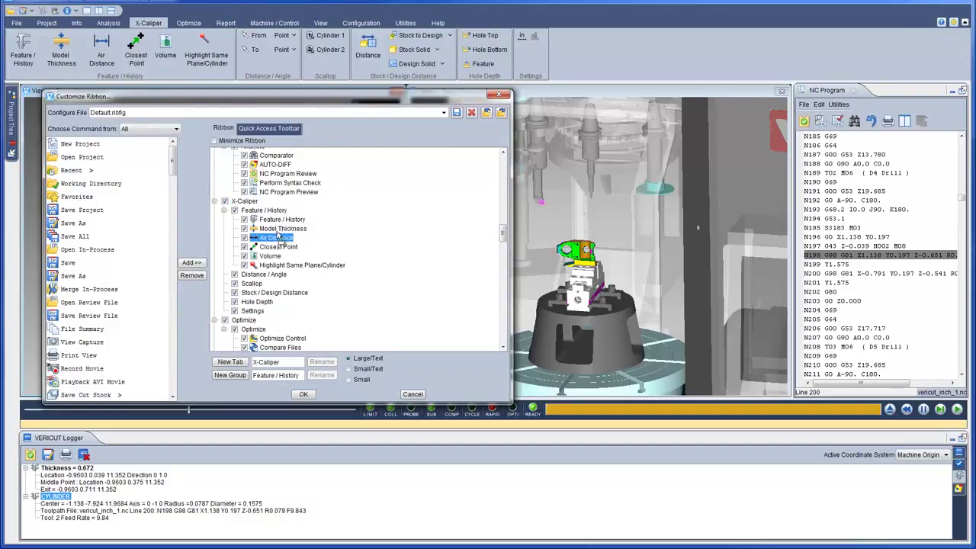
drag(279, 226, 277, 225)
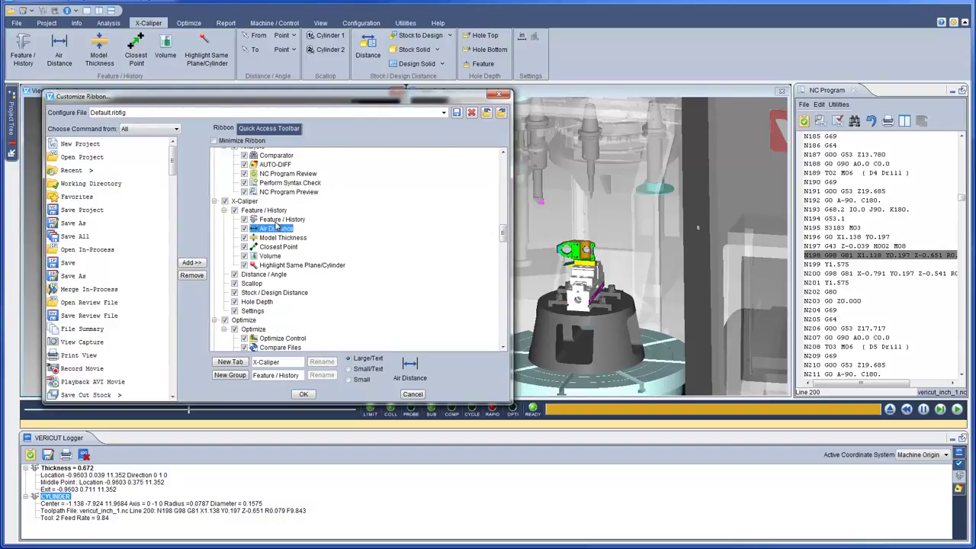
click(244, 247)
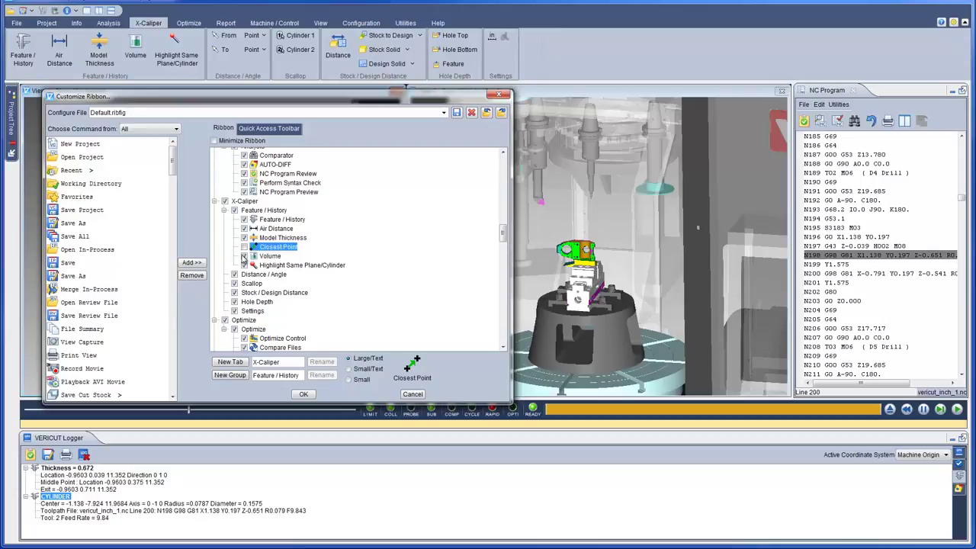
click(245, 256)
click(245, 265)
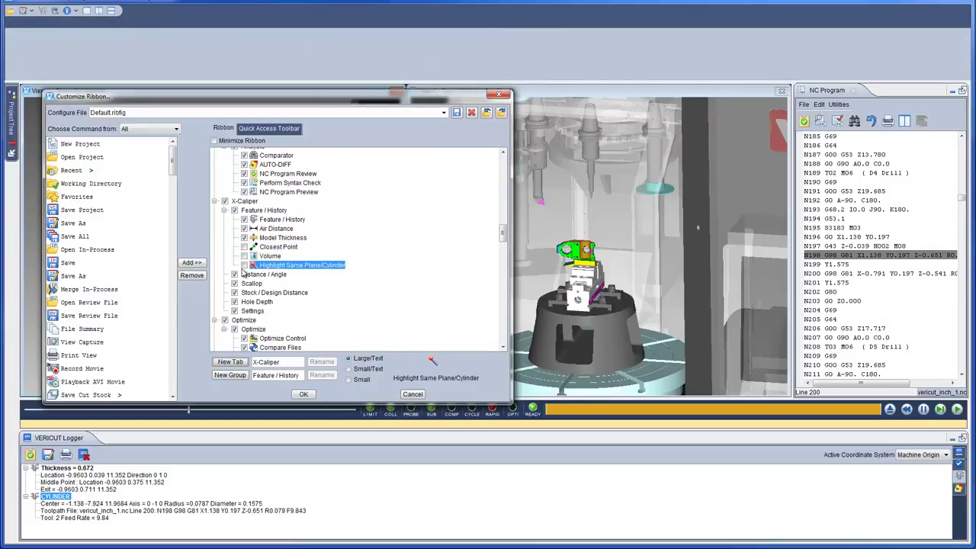
click(234, 283)
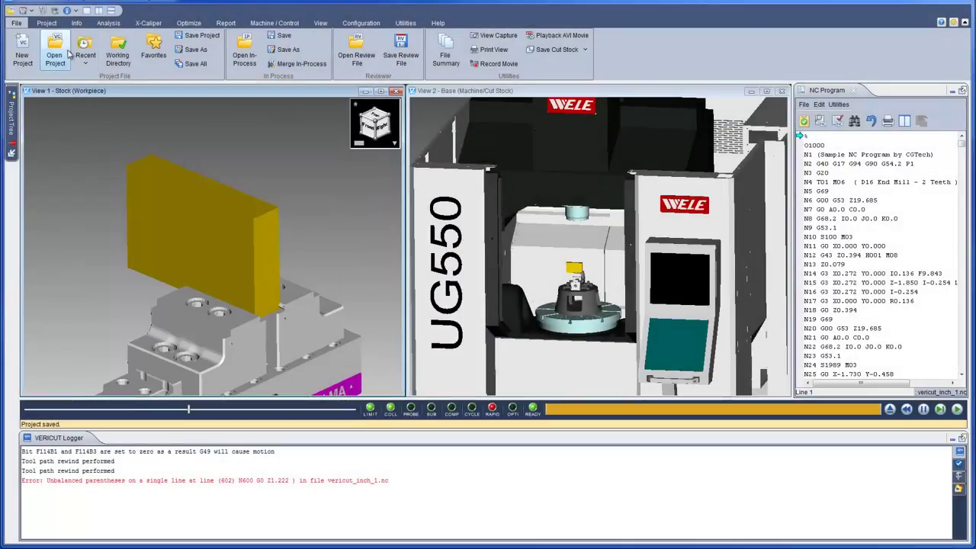
Step: Open Tool Manager on vericut.tls, showing the D16 End Mill
click(42, 11)
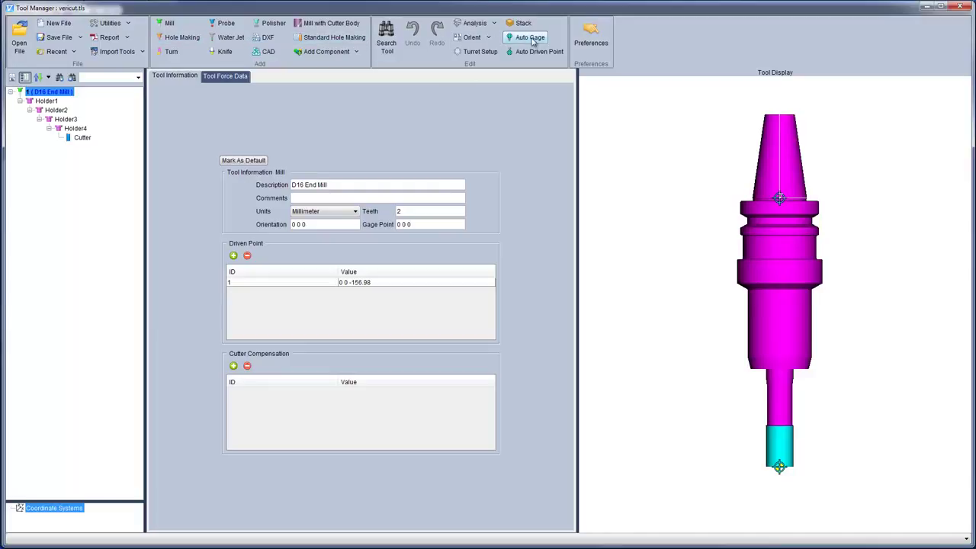
Step: Set Tool Manager preferences to a dark grey background, blue holders and white cutters, and confirm
click(589, 43)
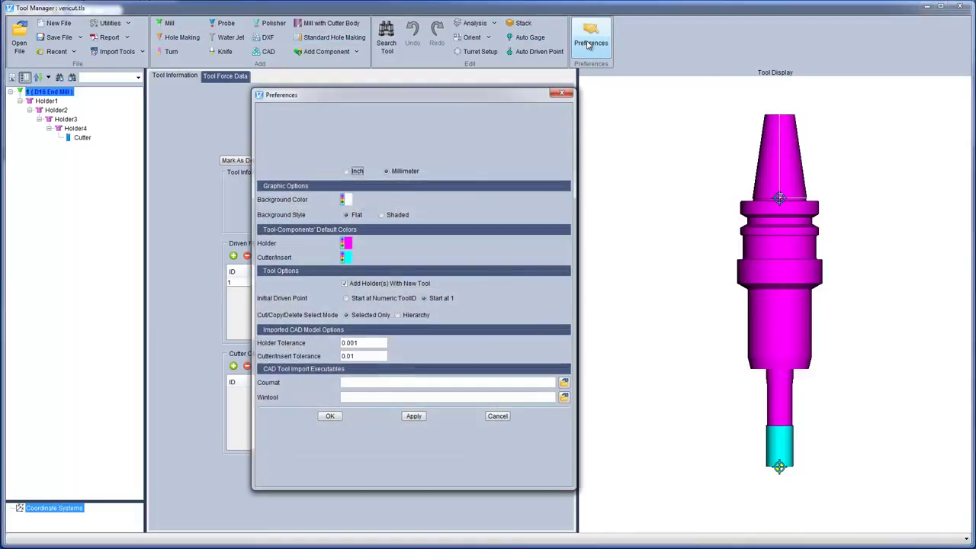
click(345, 200)
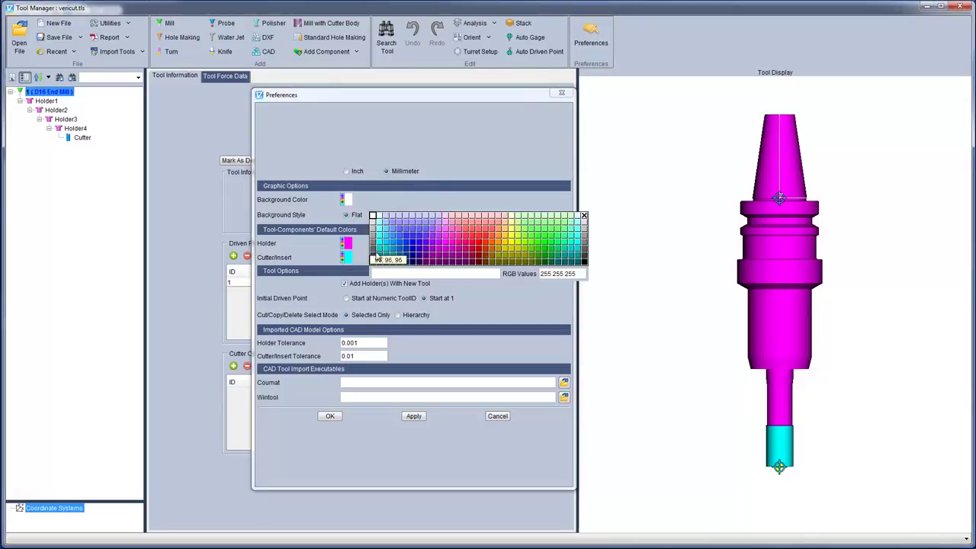
click(374, 252)
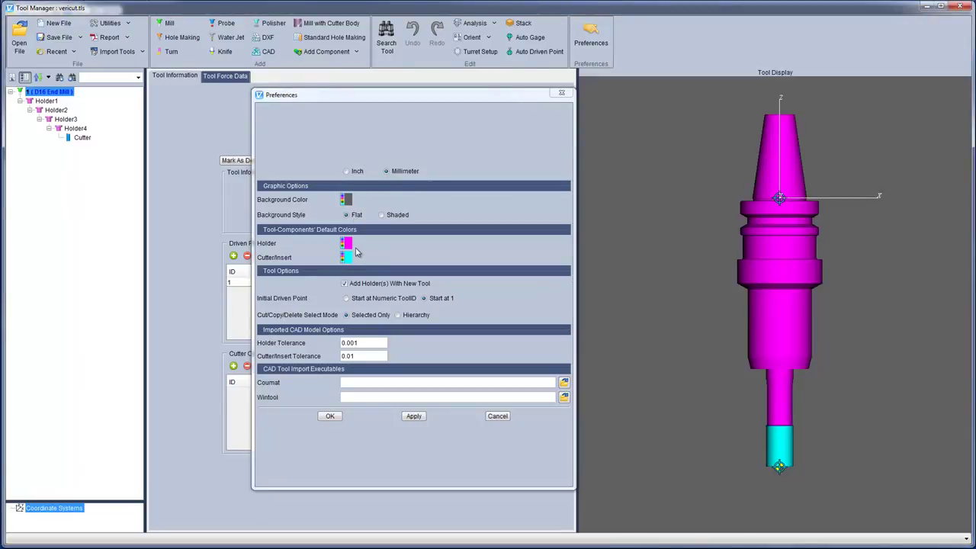
click(347, 244)
click(409, 272)
click(347, 258)
click(367, 253)
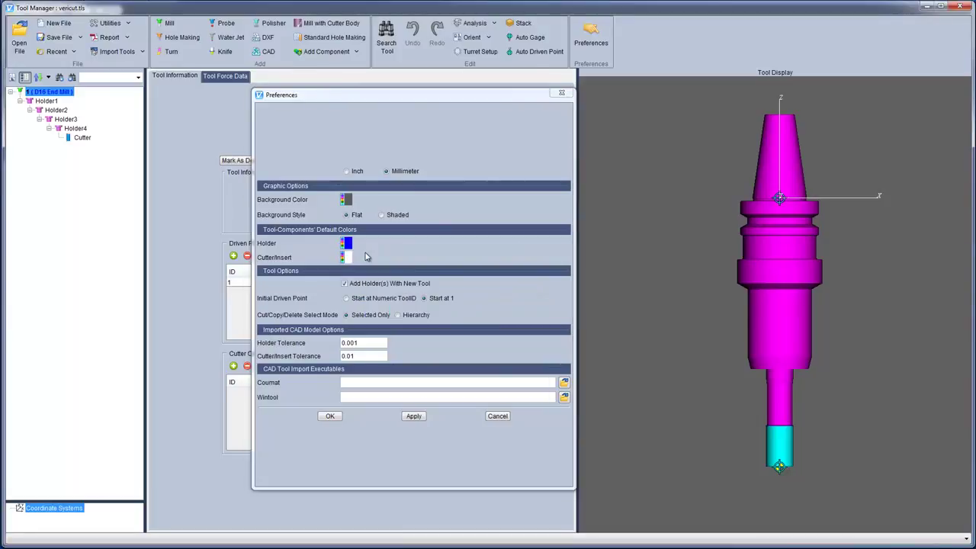
click(412, 416)
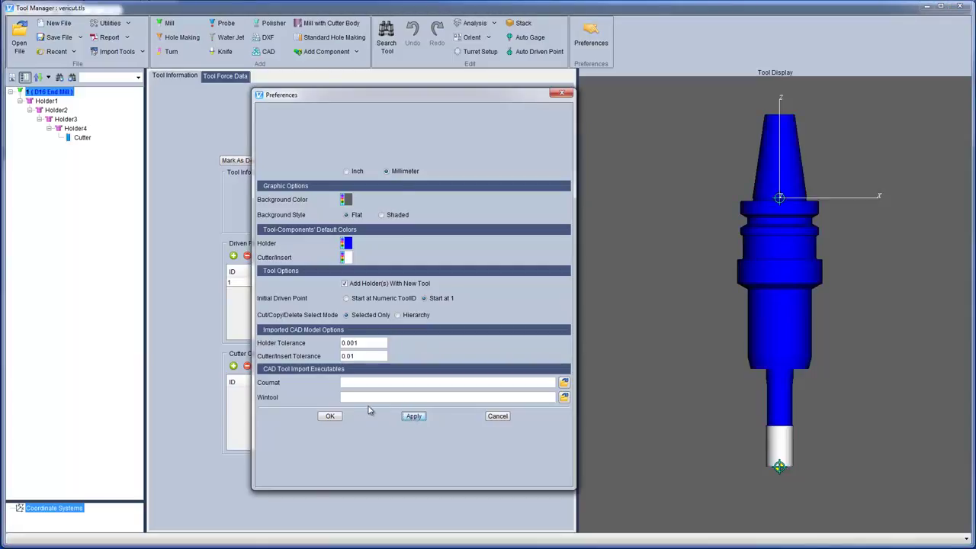
click(330, 416)
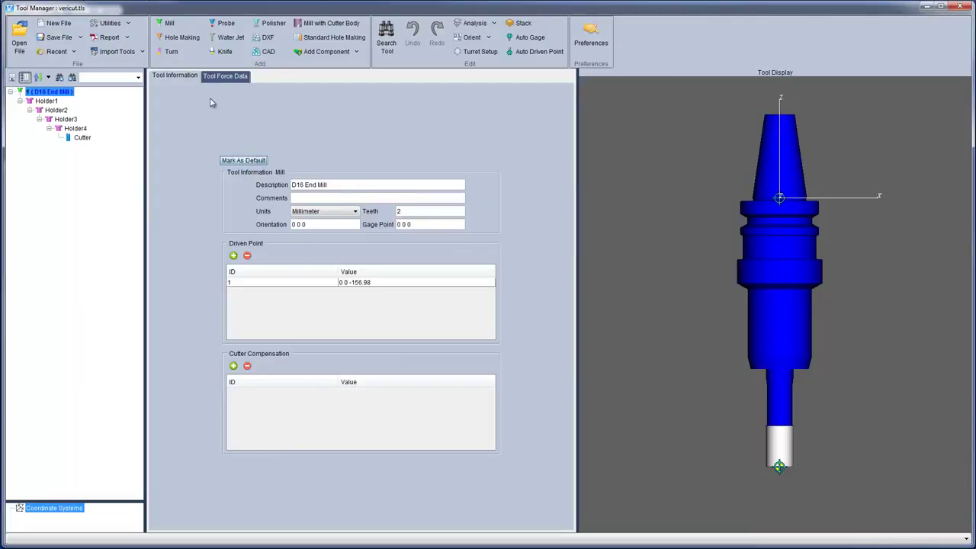
Step: Add a new mill tool with a flat-bottom cutter: diameter 10, flute length 25, stick-out 30
click(170, 23)
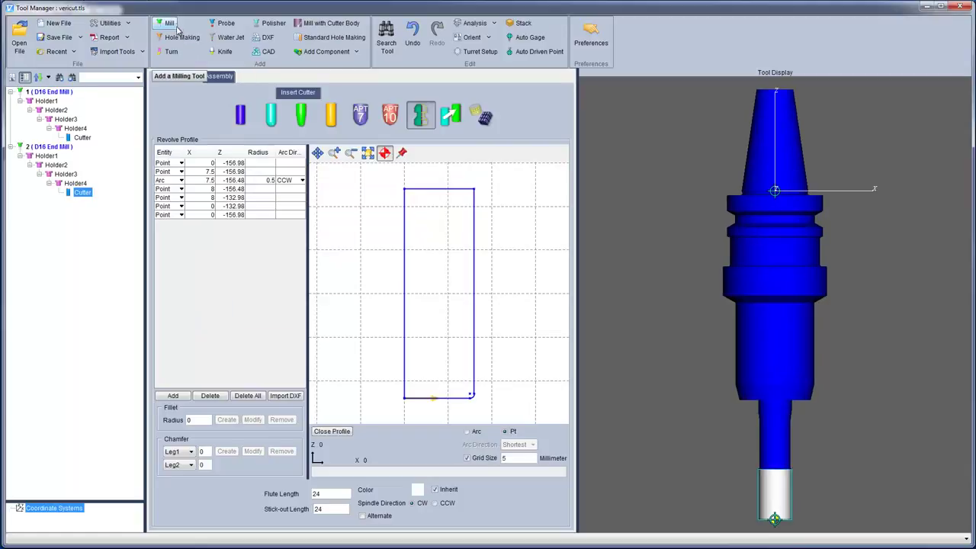
click(240, 115)
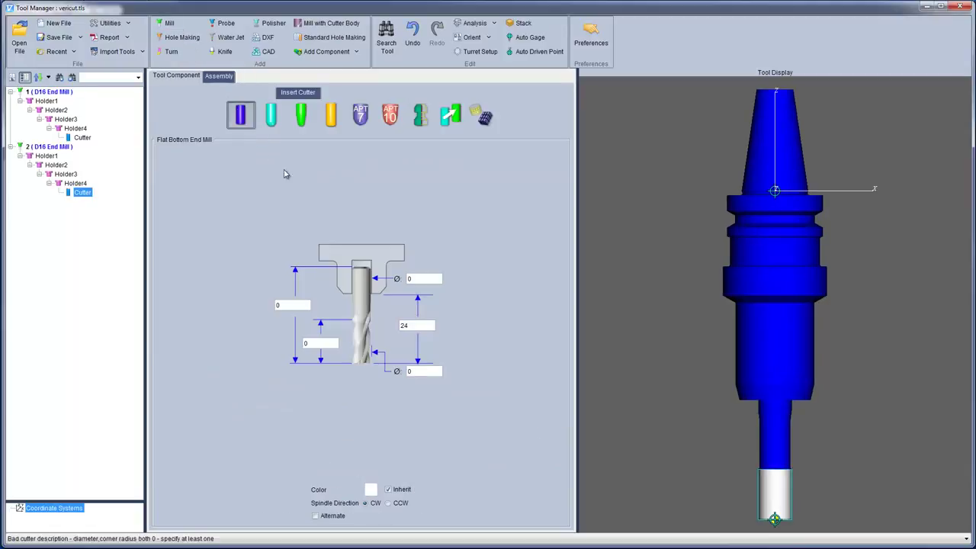
click(424, 371)
text(1)
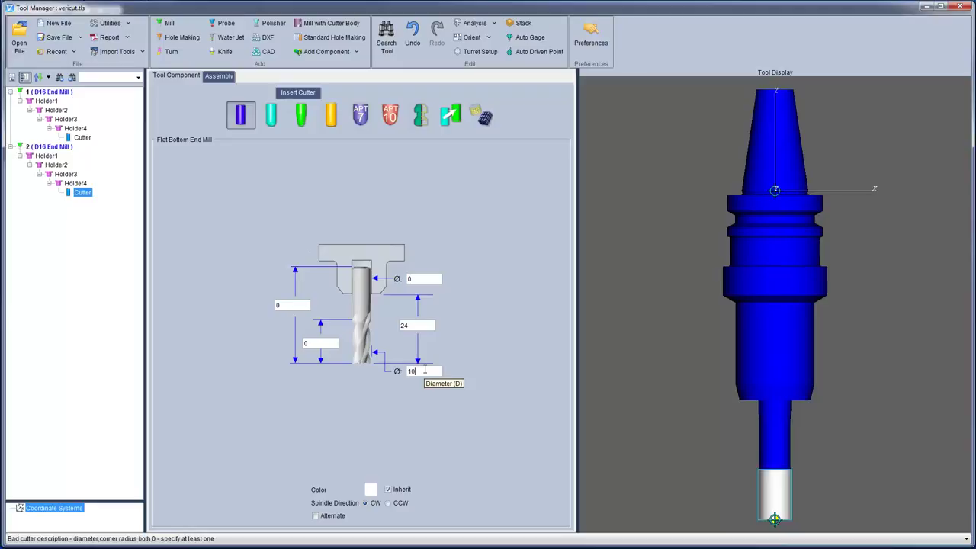
text(0)
click(324, 344)
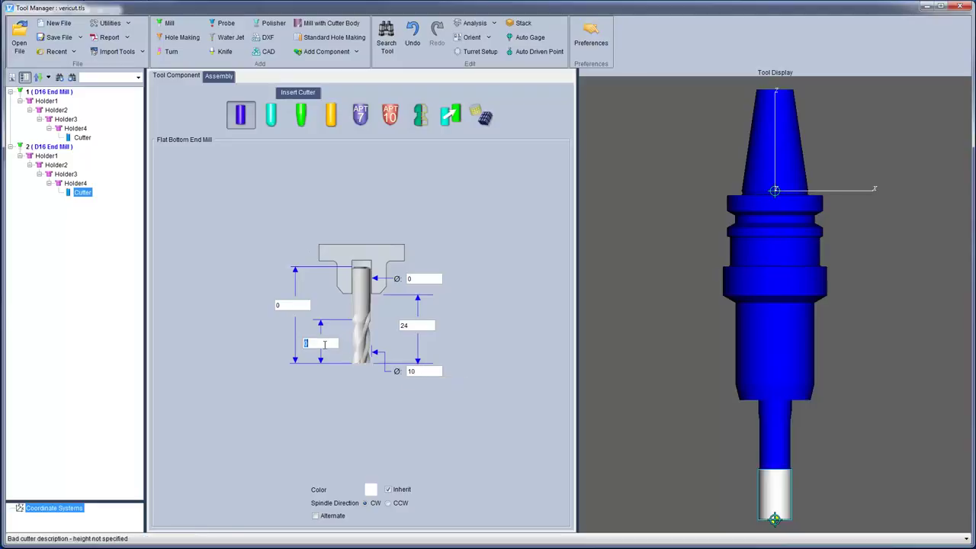
text(25)
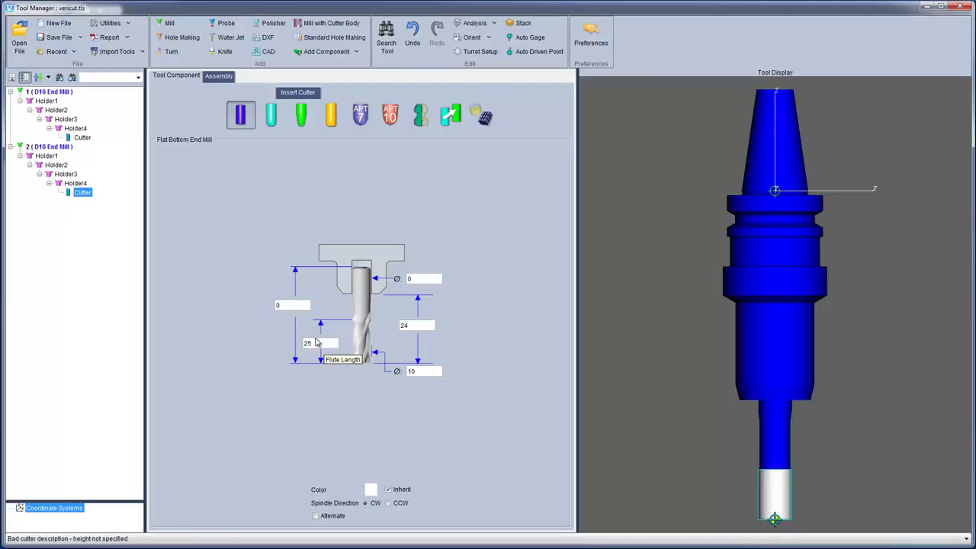
click(297, 305)
click(418, 326)
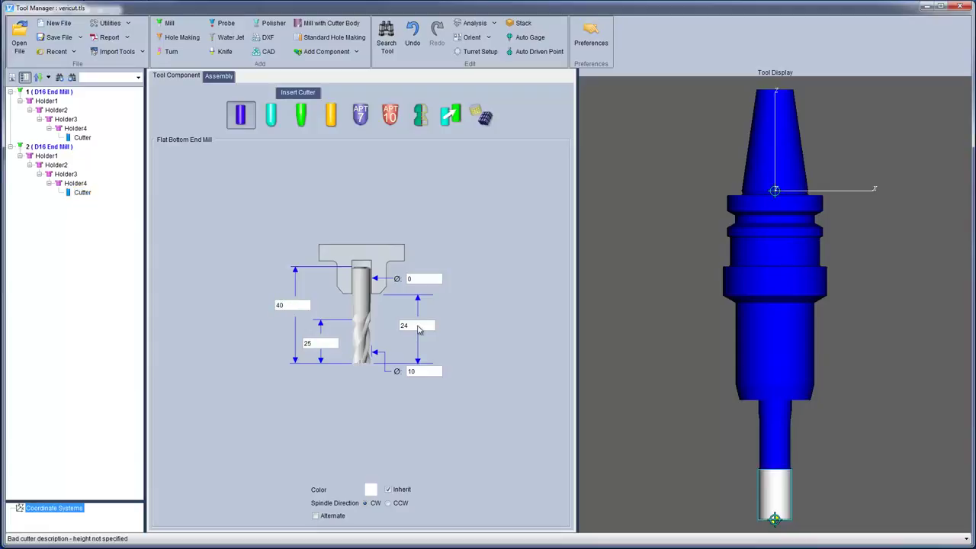
text(30)
key(Tab)
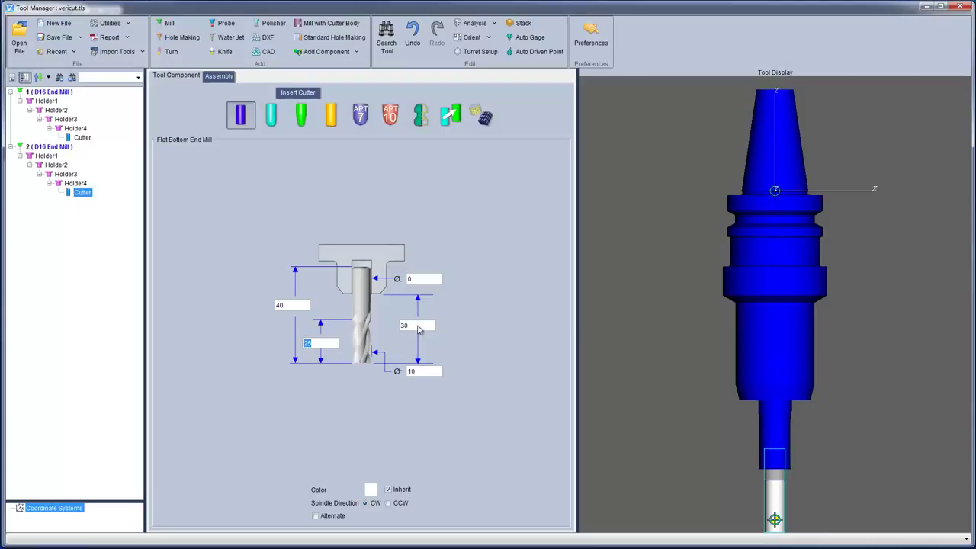
Step: Fit the tool in the display and set its driven point automatically to 0 0 -162.98
right_click(601, 295)
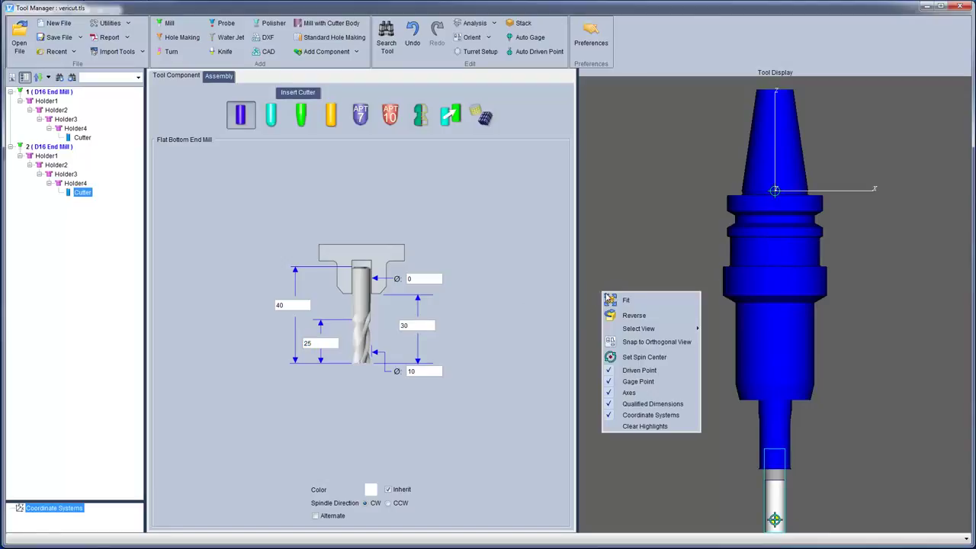
click(613, 301)
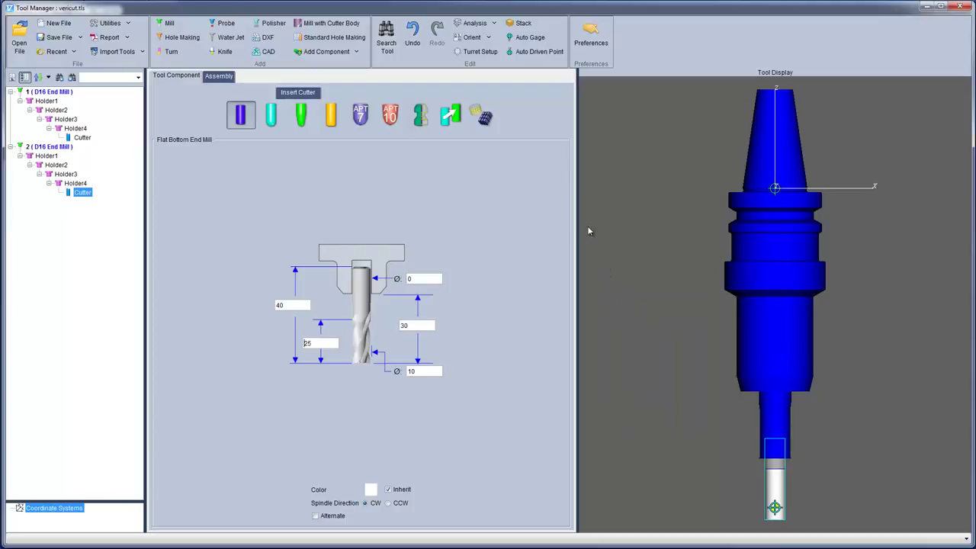
click(534, 52)
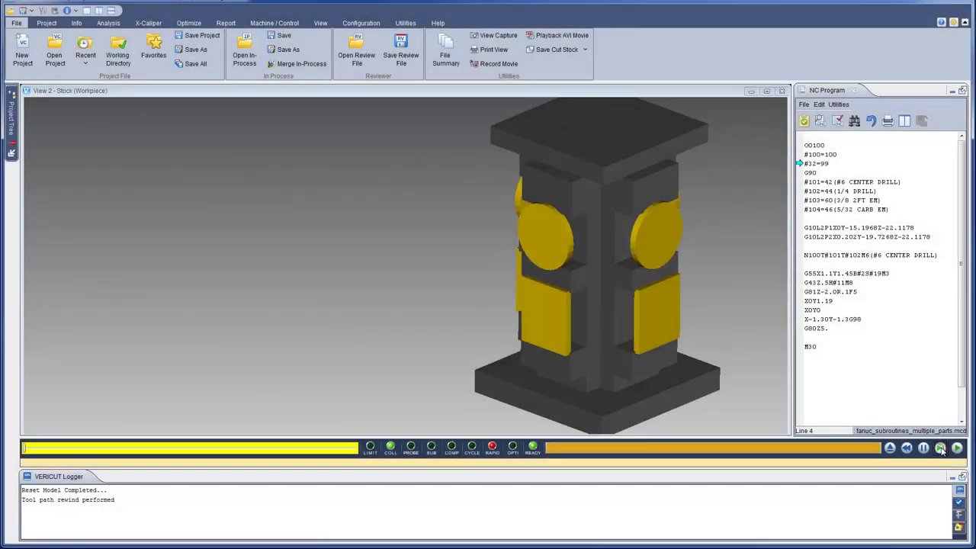
Step: Step the NC program forward five blocks to line 10
click(941, 449)
click(941, 449)
click(941, 449)
click(941, 449)
click(941, 449)
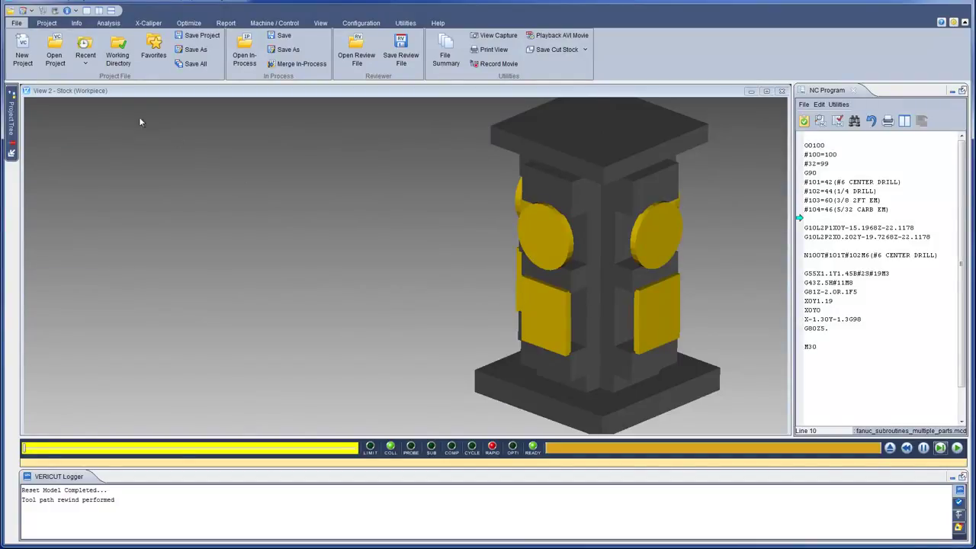
Step: Open the Variables: All window from the Project menu
click(47, 22)
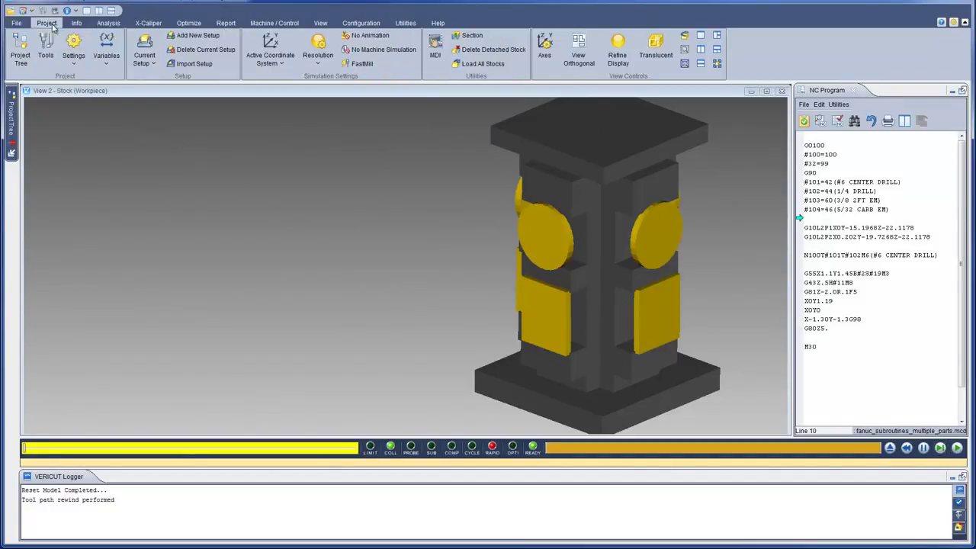
click(109, 67)
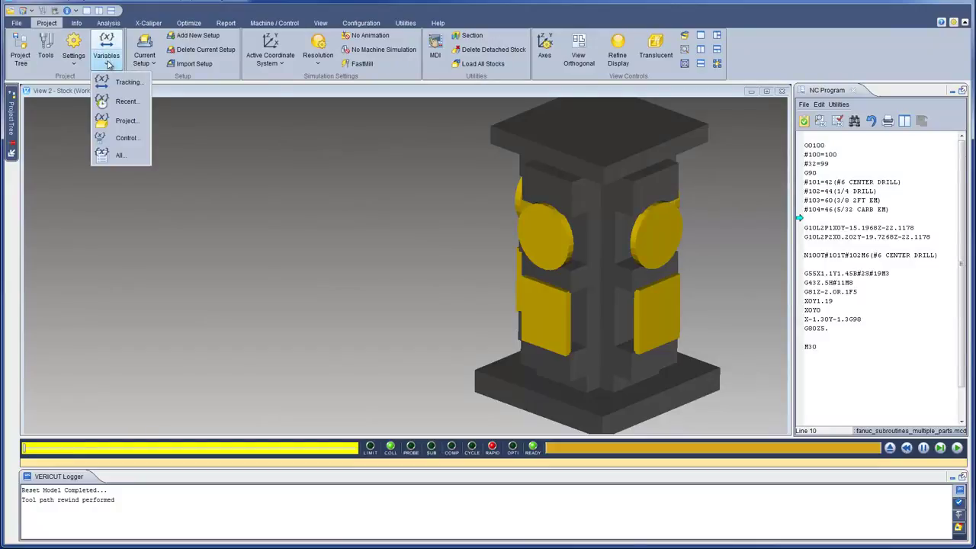
click(116, 156)
Step: List Project file, Control File and Run Time variables, and enable Display Origin
click(43, 131)
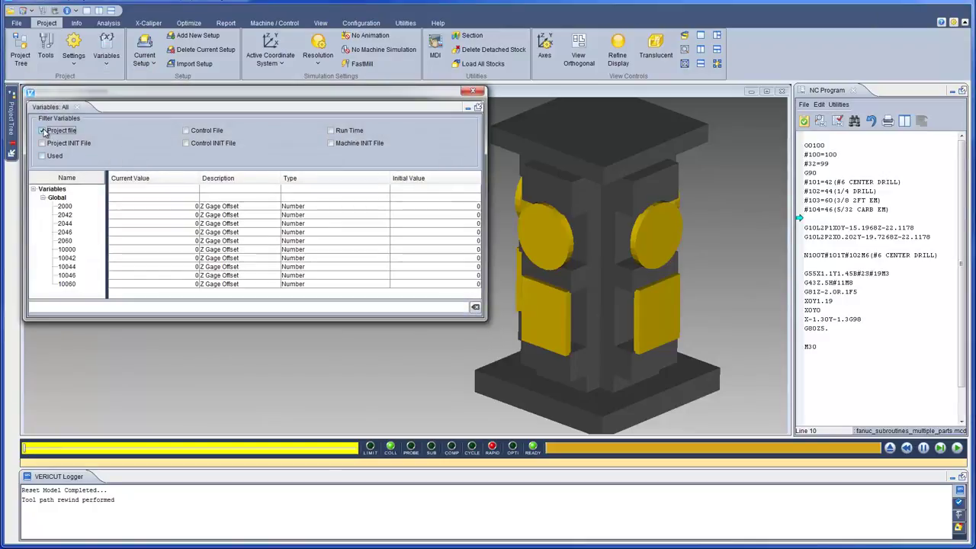
click(186, 131)
click(331, 130)
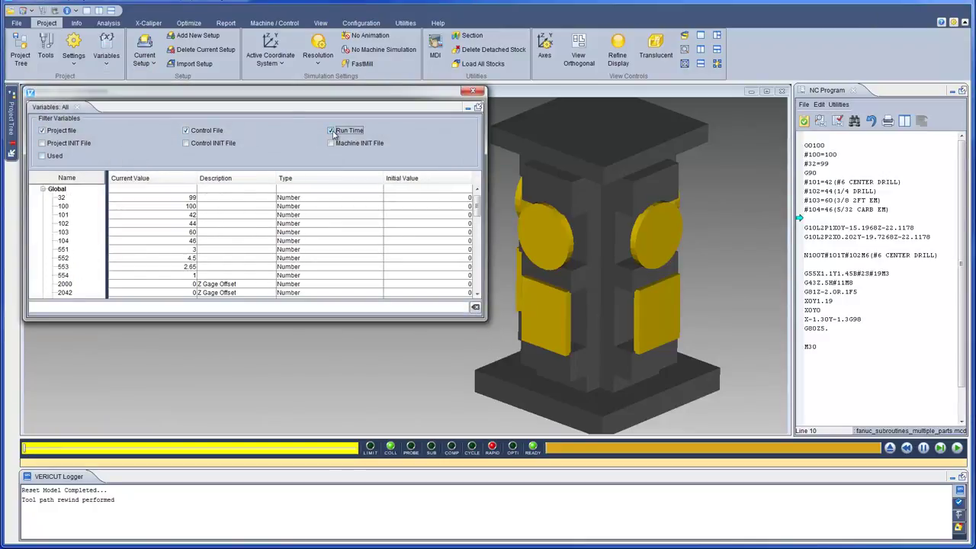
right_click(323, 217)
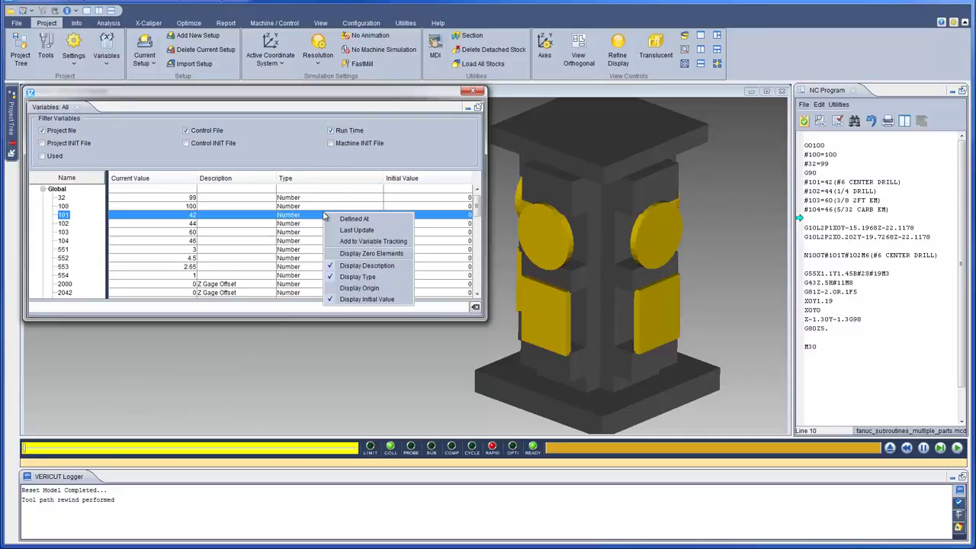
click(348, 288)
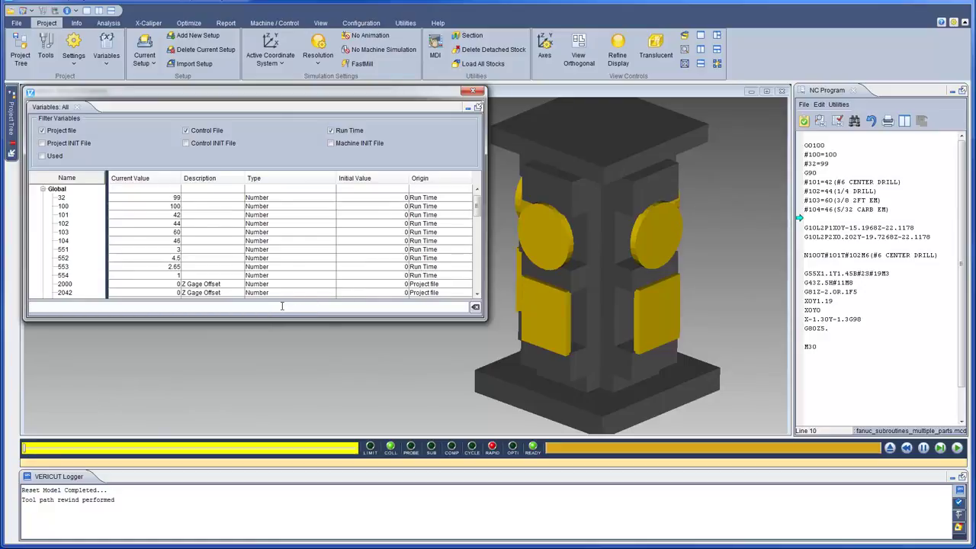
Step: Filter for variable 552, jump to its defining line, then return and clear the filter
click(282, 305)
text(552)
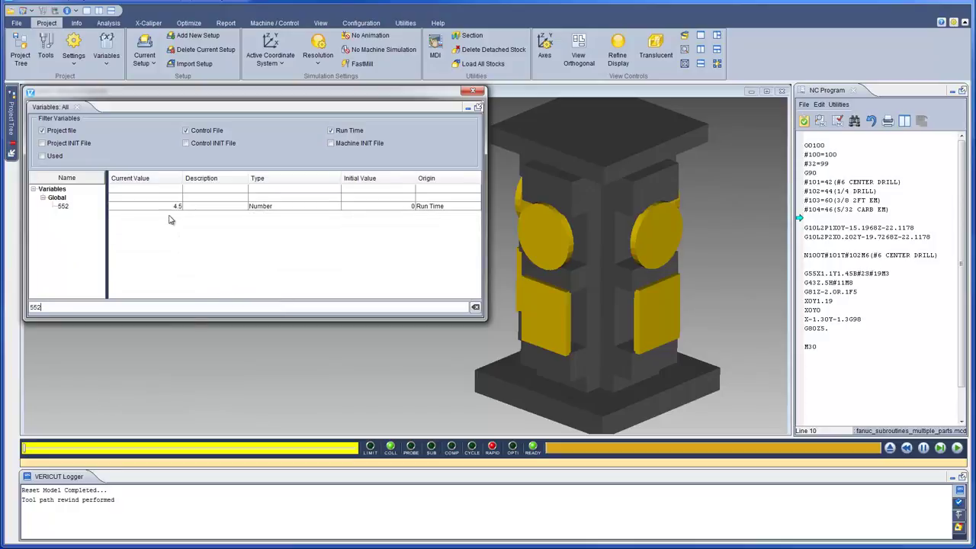
click(168, 212)
right_click(168, 211)
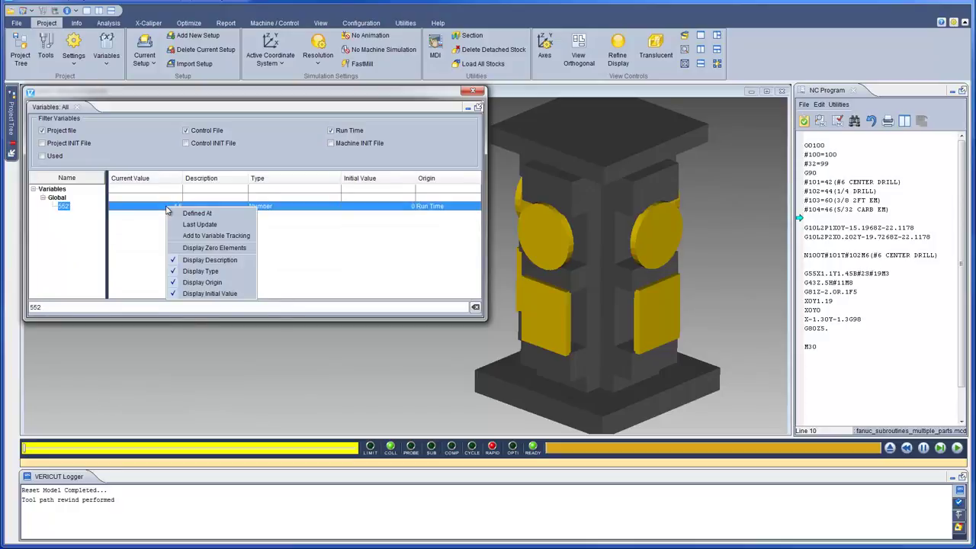
click(181, 215)
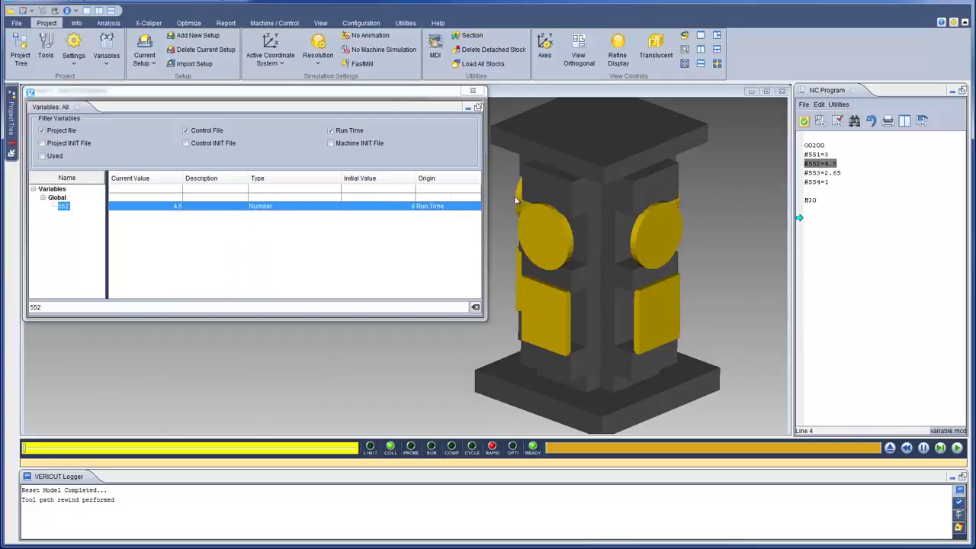
click(922, 122)
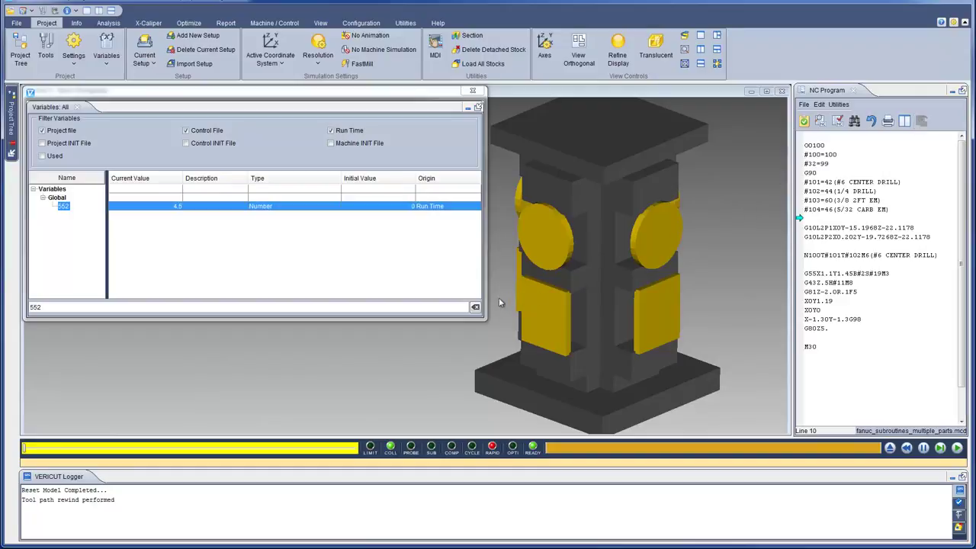
click(475, 306)
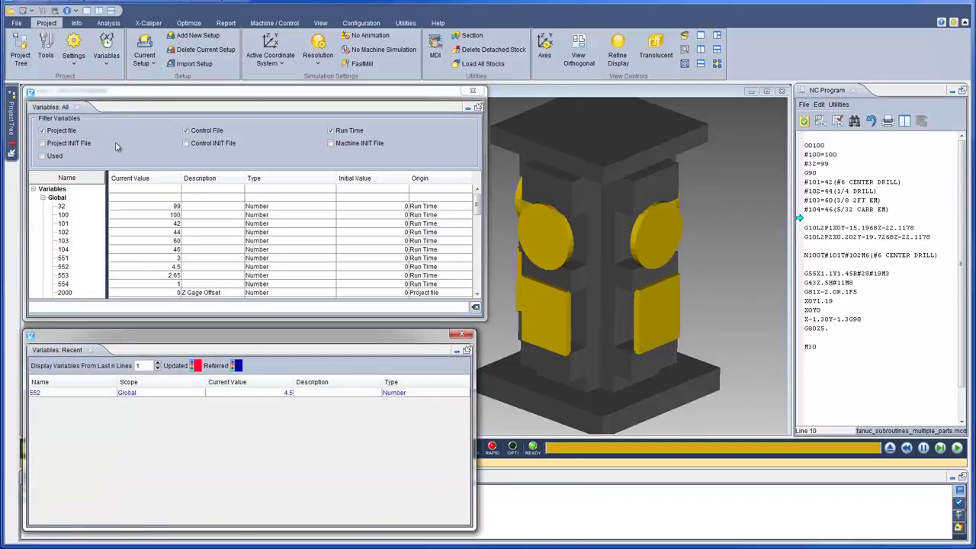
Step: Limit Variables: Recent to the last line, step one block, and dock it beside Variables: All
click(157, 363)
click(157, 368)
click(939, 450)
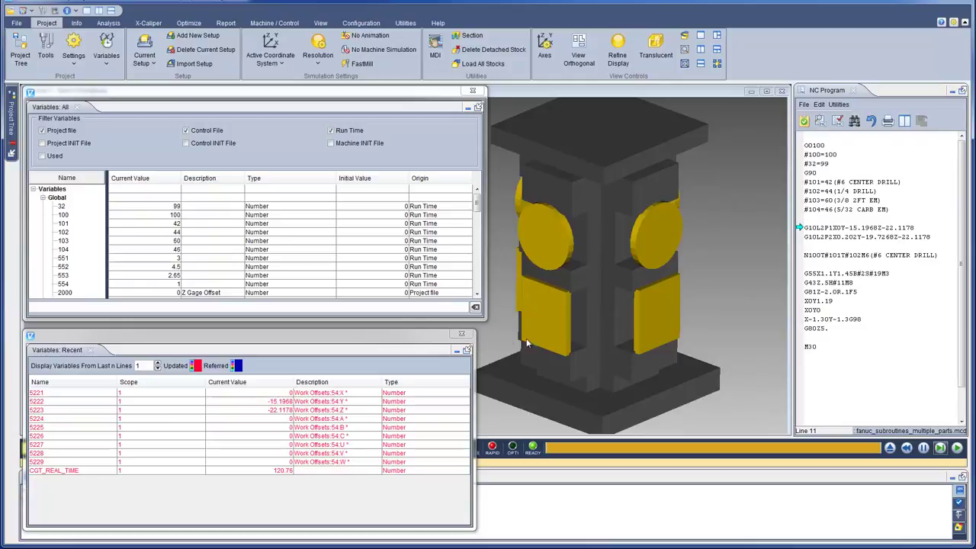
drag(384, 340, 368, 113)
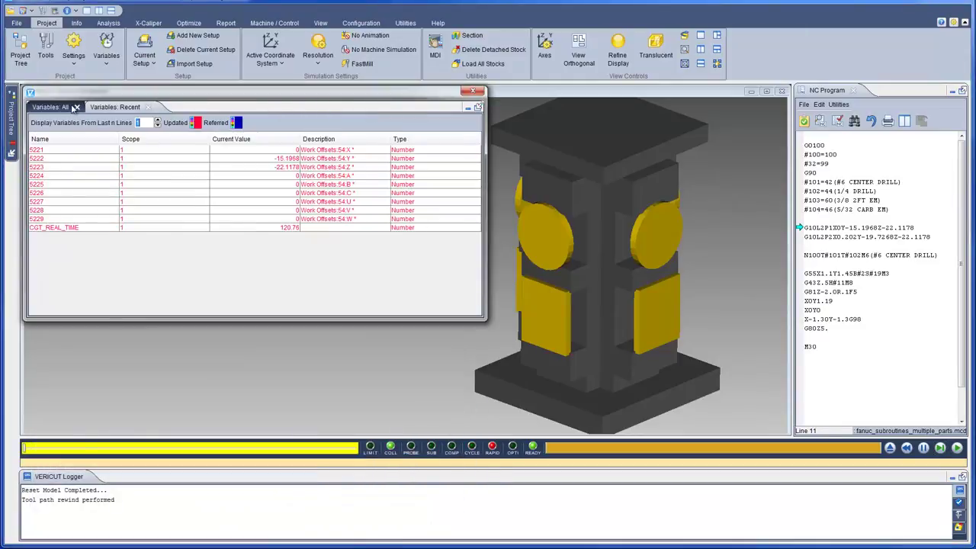
Step: Open Variables: Tracking and add variable 102 to tracking
click(66, 109)
click(106, 61)
click(97, 137)
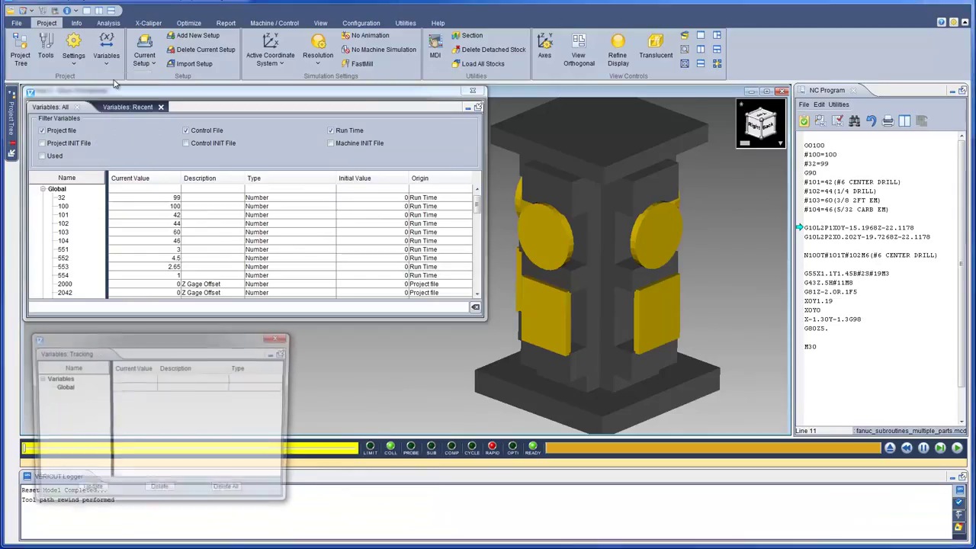
right_click(70, 224)
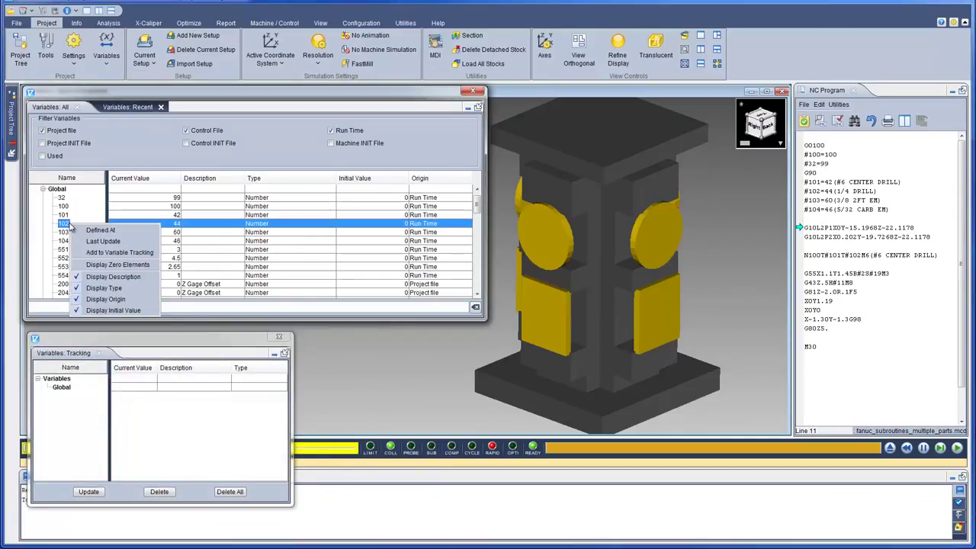
click(109, 252)
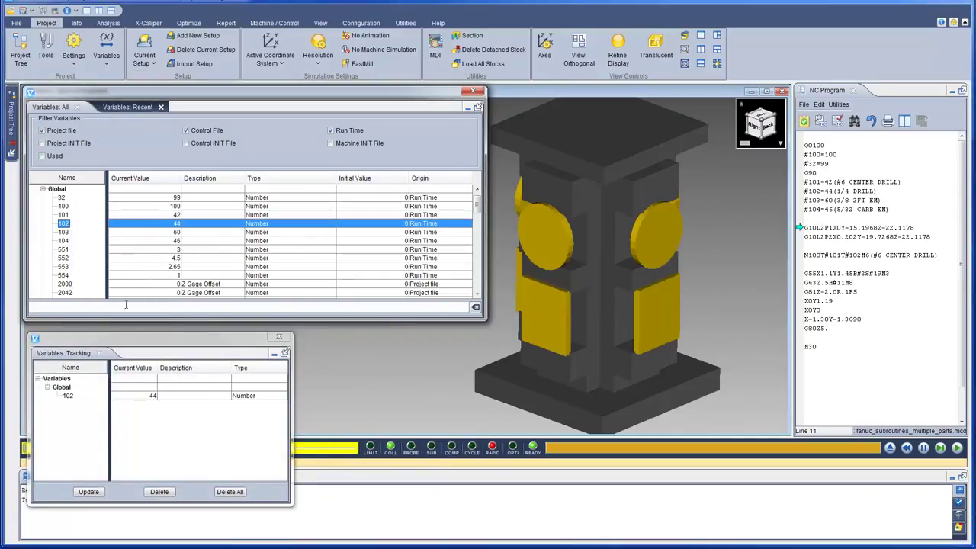